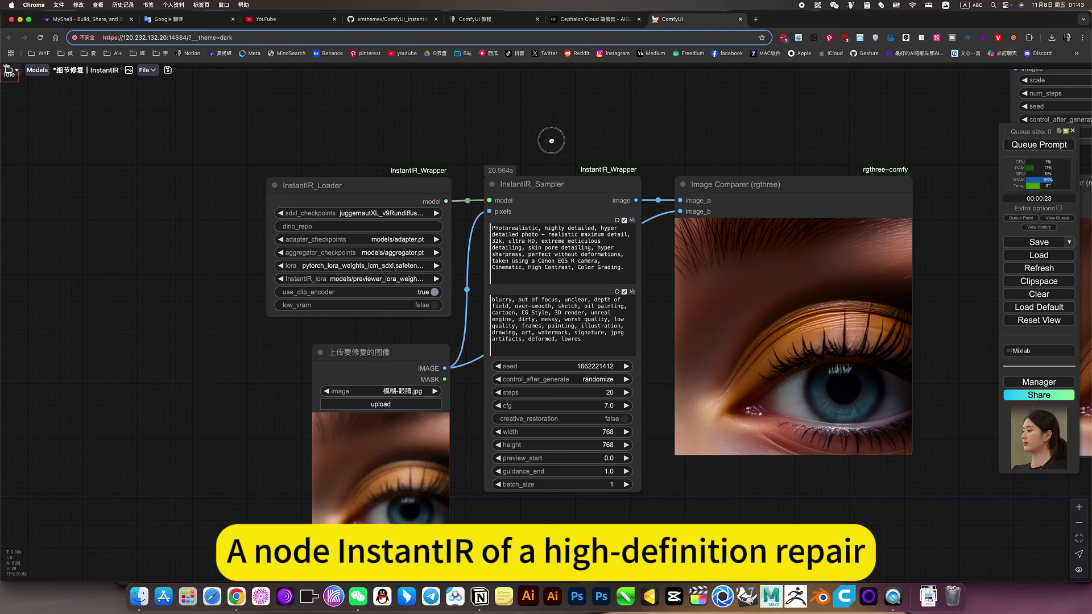
Step: Pan and zoom the ComfyUI canvas to inspect the restored eye comparison
left_click_drag(551, 141, 504, 142)
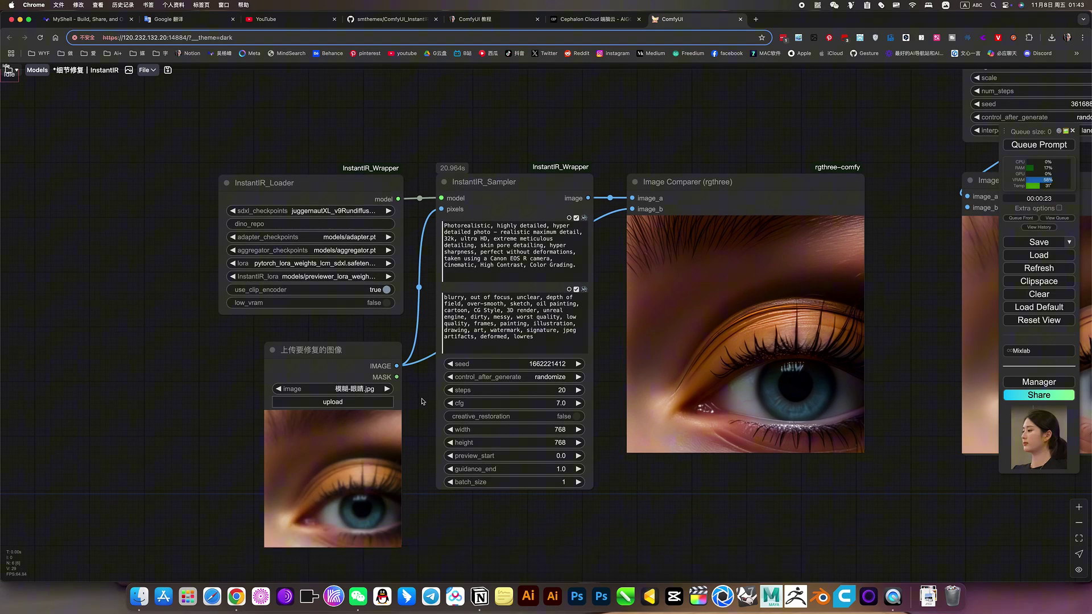
left_click_drag(422, 402, 424, 389)
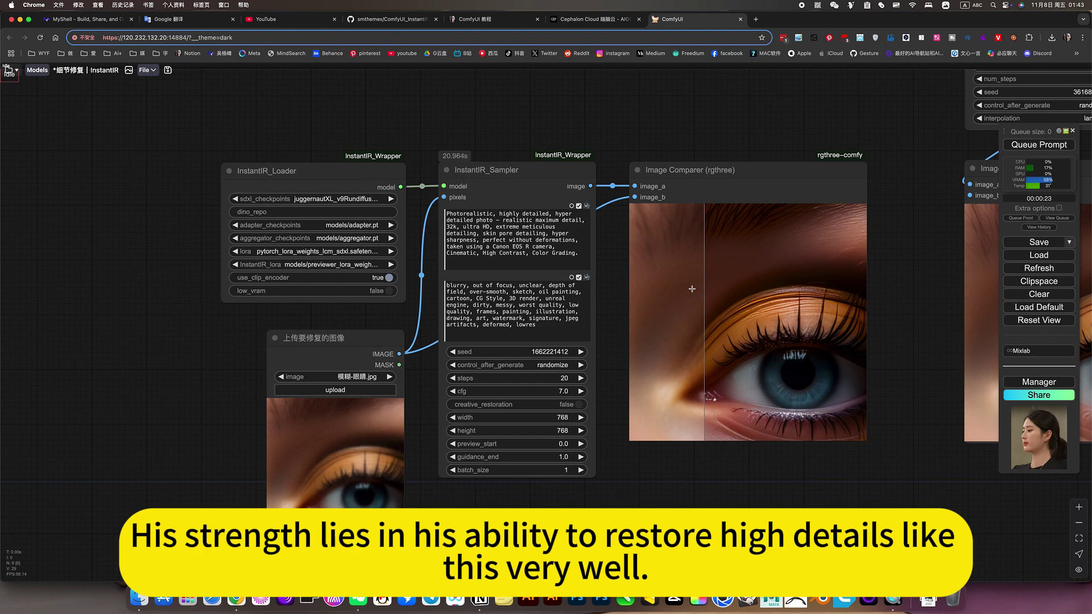
scroll(745, 264, "up", 4)
scroll(745, 264, "up", 3)
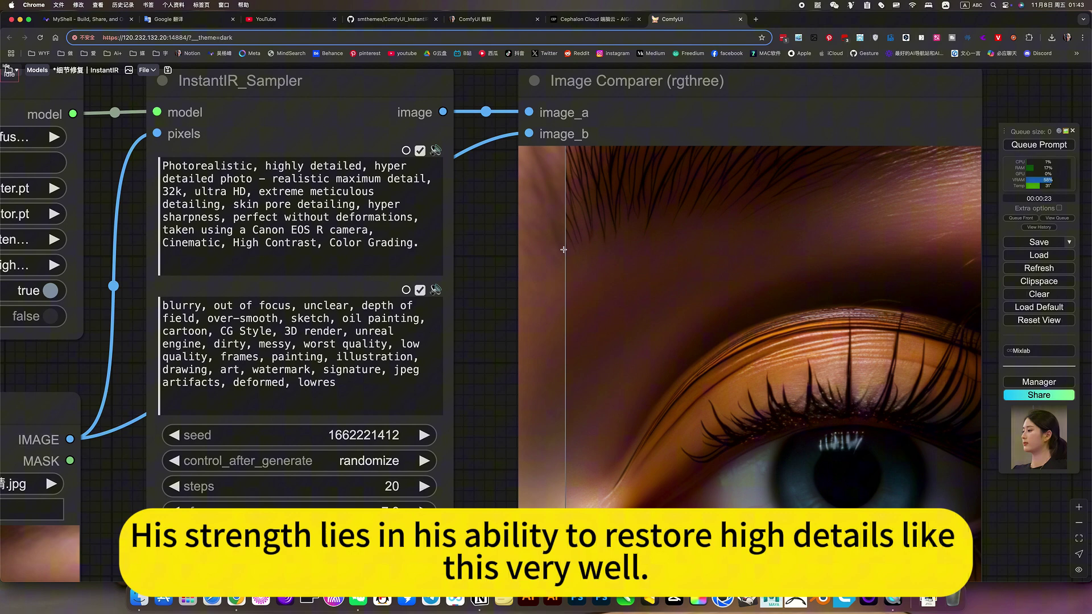
scroll(541, 244, "up", 3)
scroll(569, 230, "up", 4)
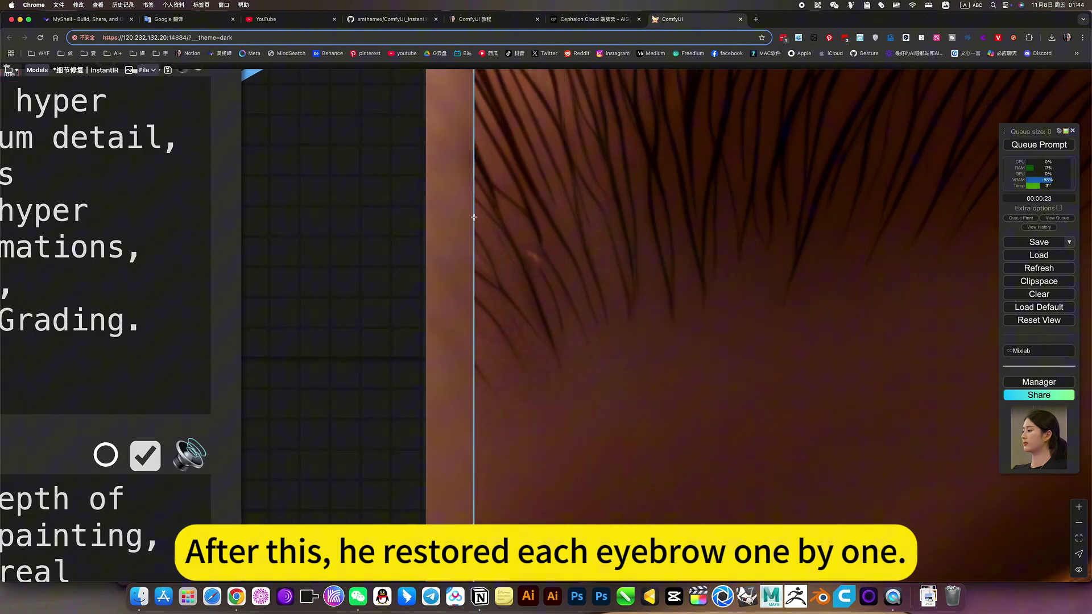
scroll(733, 342, "down", 3)
scroll(732, 342, "down", 3)
scroll(733, 342, "down", 2)
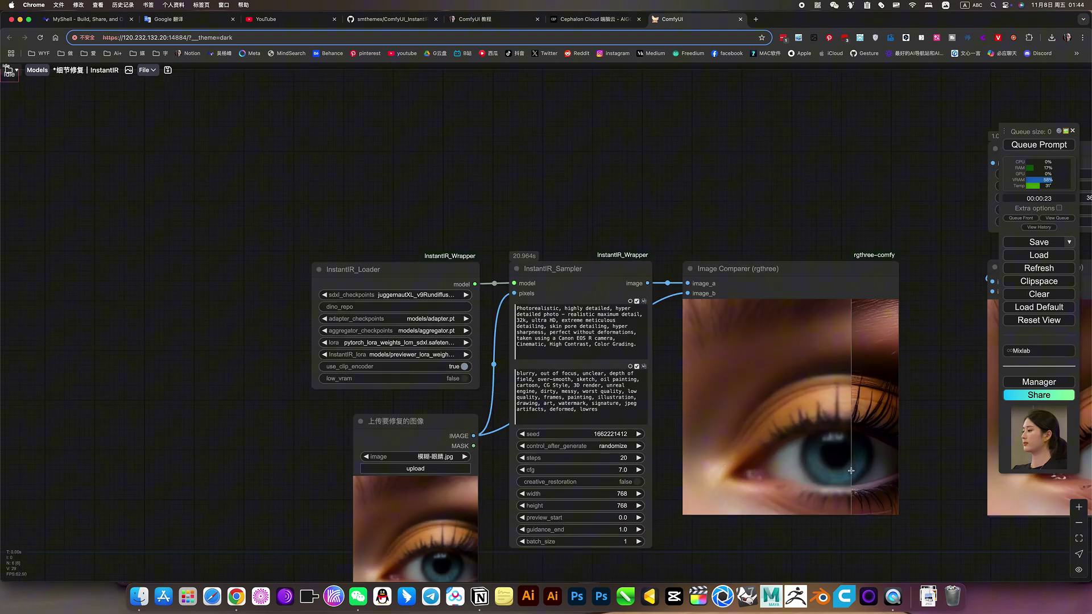
scroll(851, 471, "up", 3)
scroll(851, 471, "up", 3)
scroll(882, 461, "up", 3)
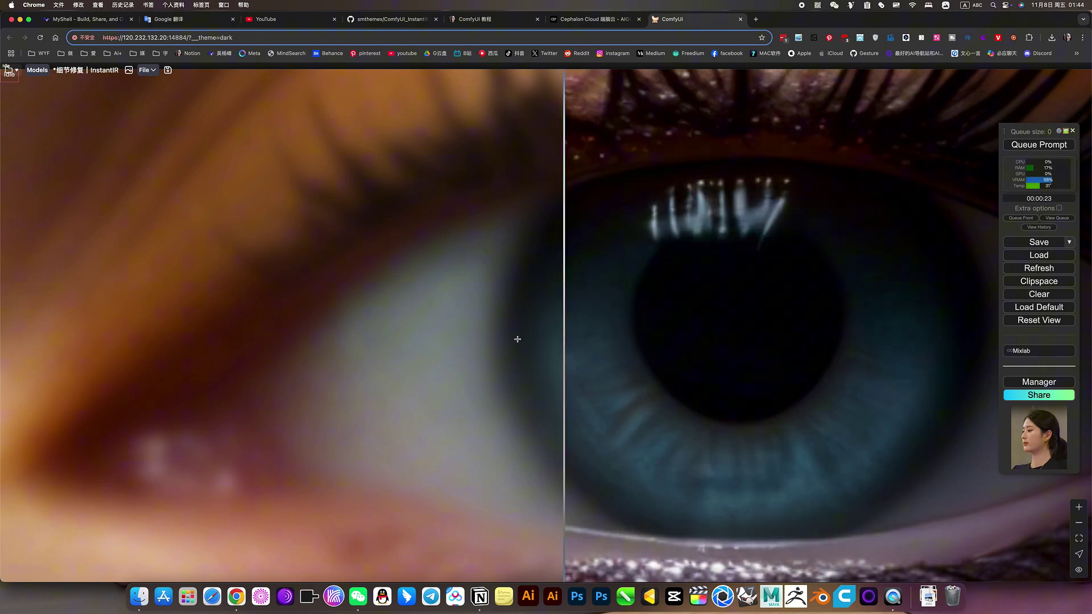
scroll(453, 335, "down", 2)
scroll(454, 336, "down", 5)
scroll(452, 334, "down", 3)
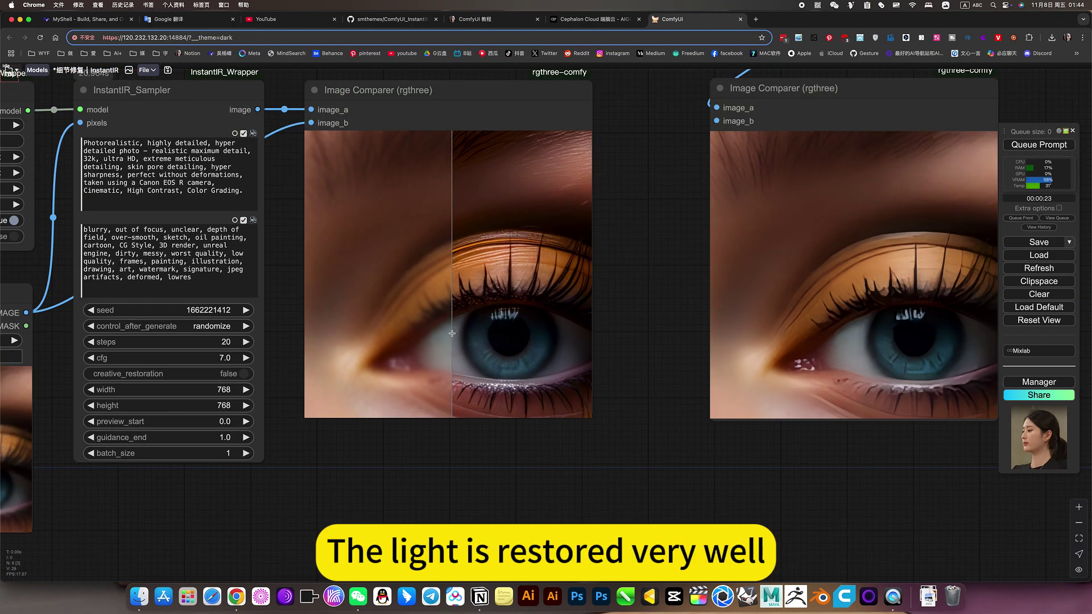
scroll(452, 334, "up", 3)
scroll(456, 334, "up", 3)
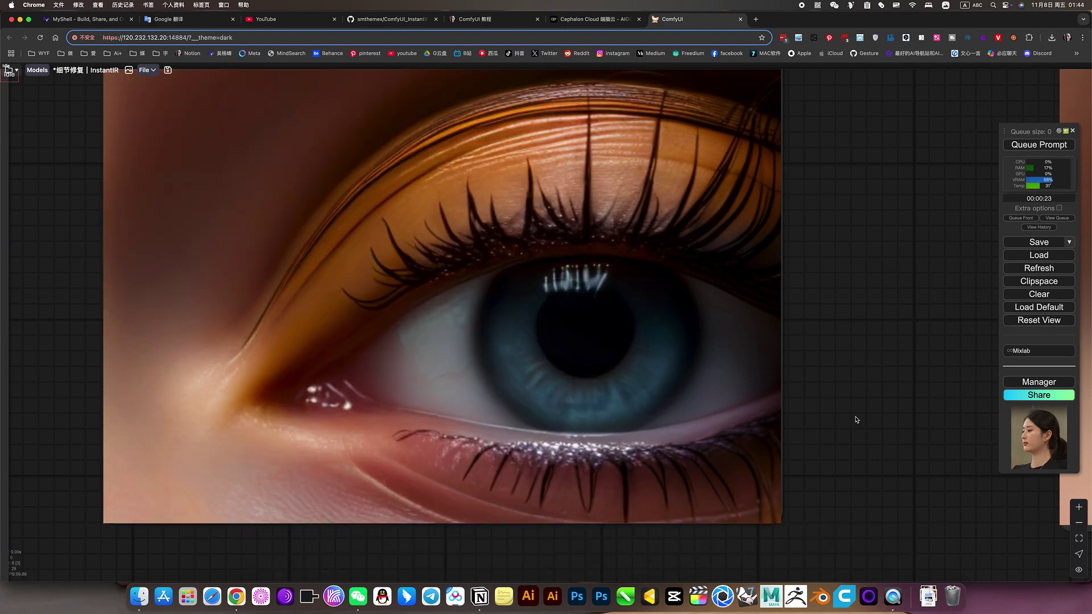
scroll(685, 398, "down", 8)
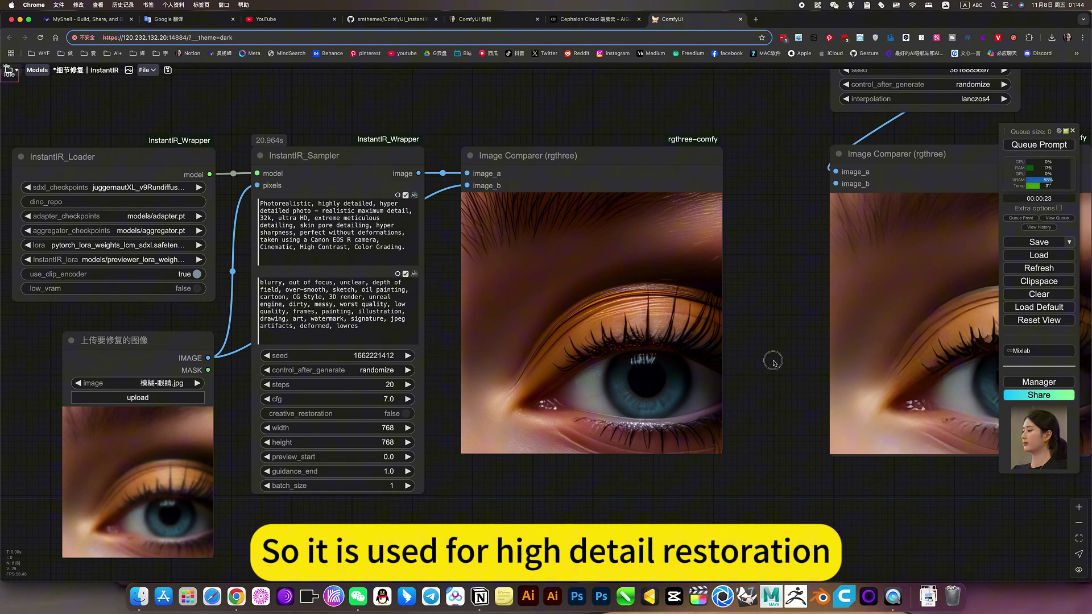
Step: Examine the blurry input image and the PMRF node's comparison result up close
left_click_drag(773, 361, 558, 378)
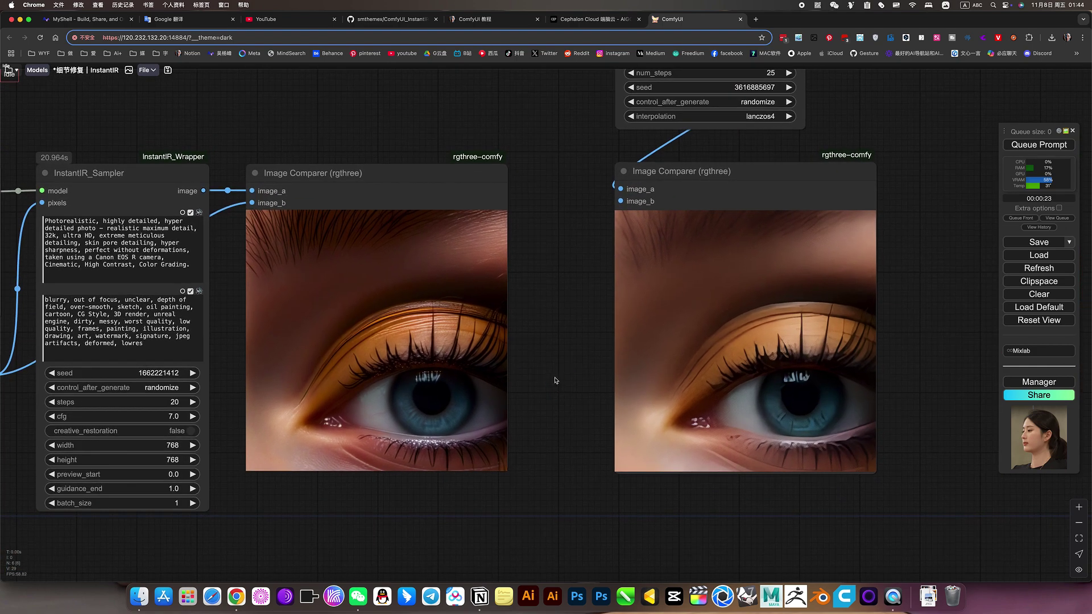
left_click_drag(341, 356, 624, 333)
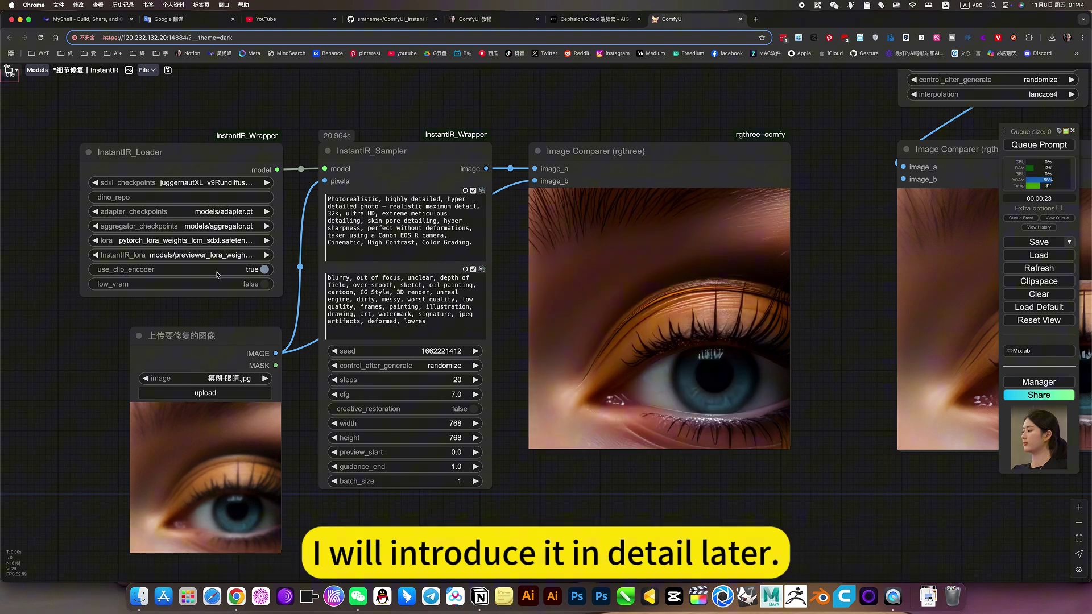
left_click_drag(823, 307, 571, 374)
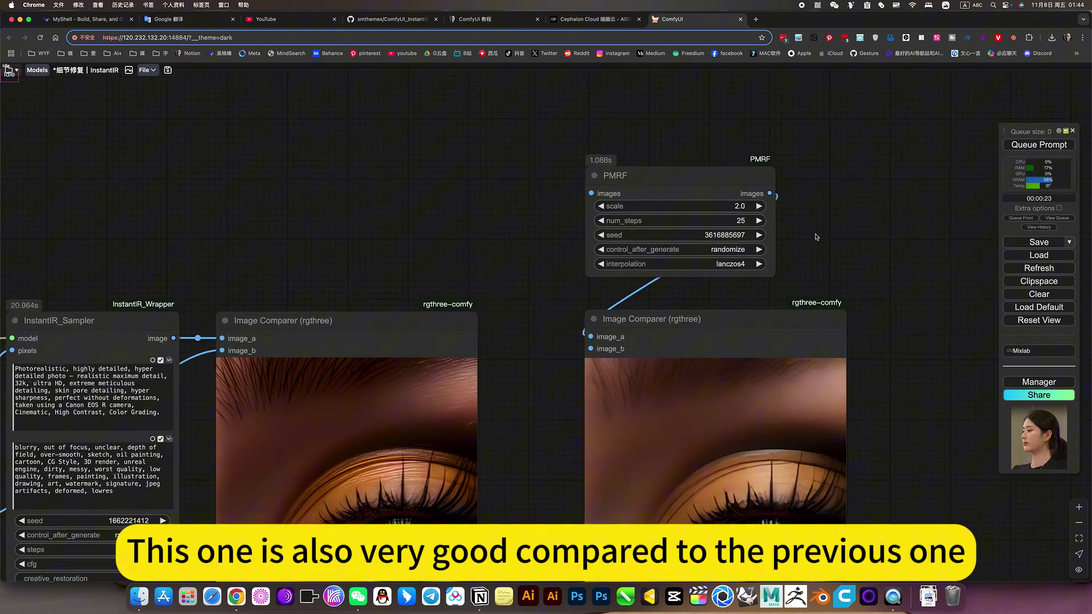
scroll(607, 173, "up", 3)
scroll(552, 176, "up", 3)
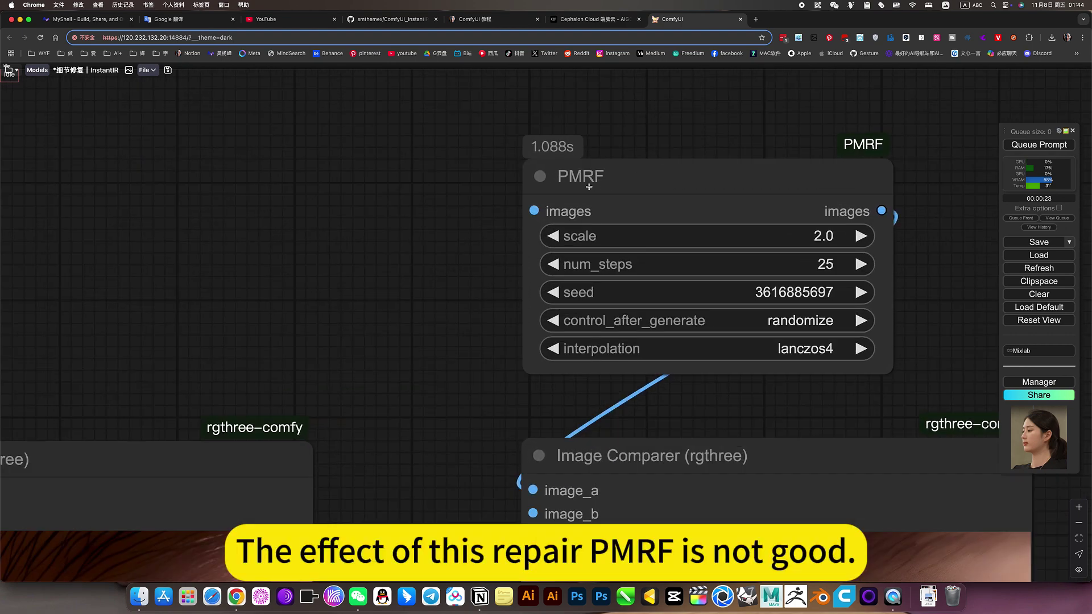
left_click_drag(931, 353, 765, 138)
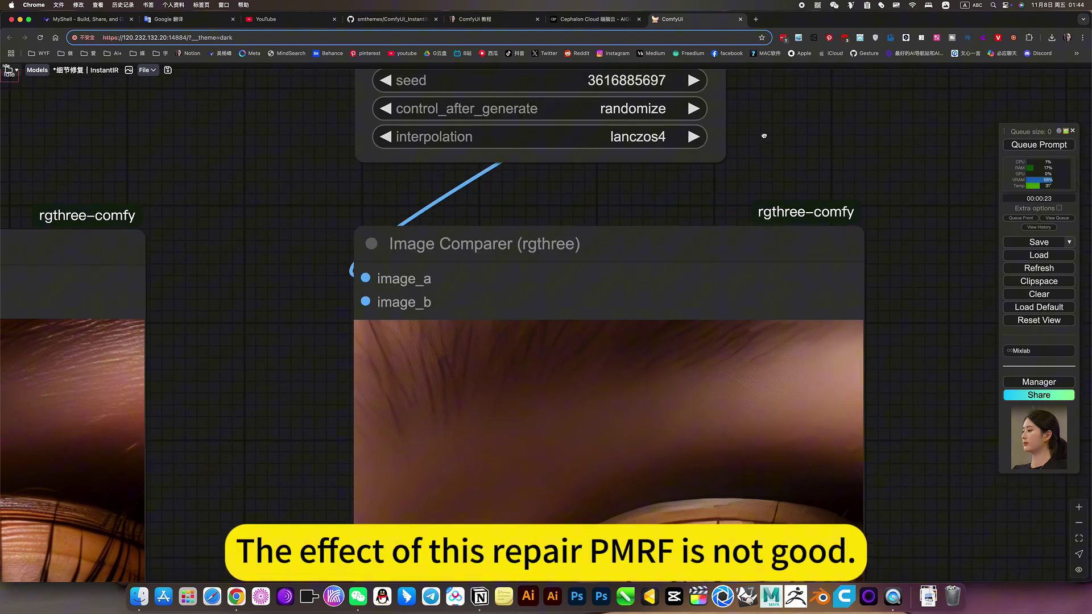
left_click_drag(913, 392, 974, 137)
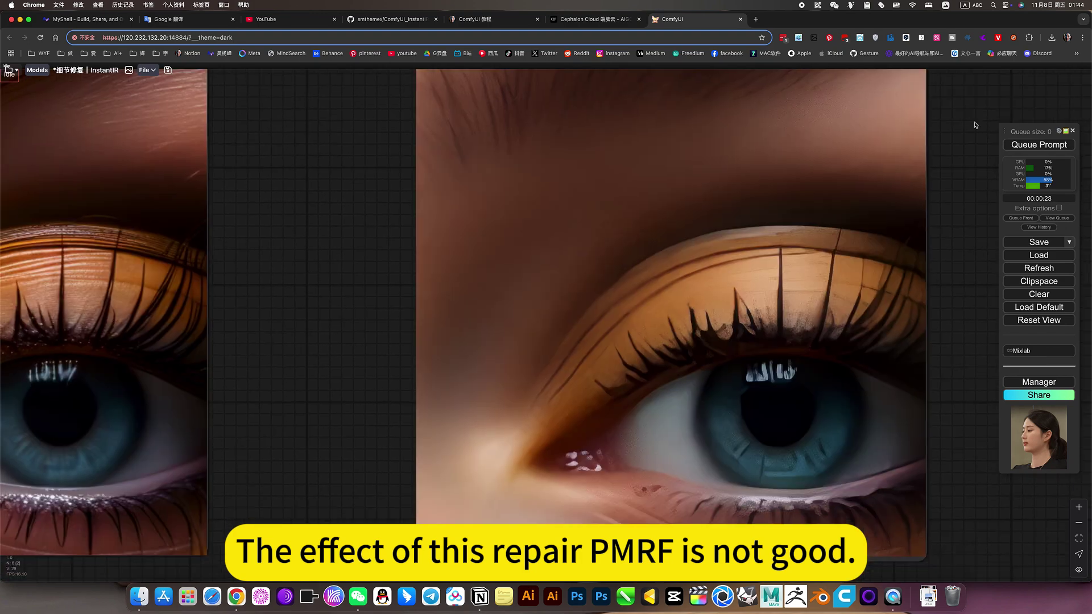
scroll(728, 373, "up", 5)
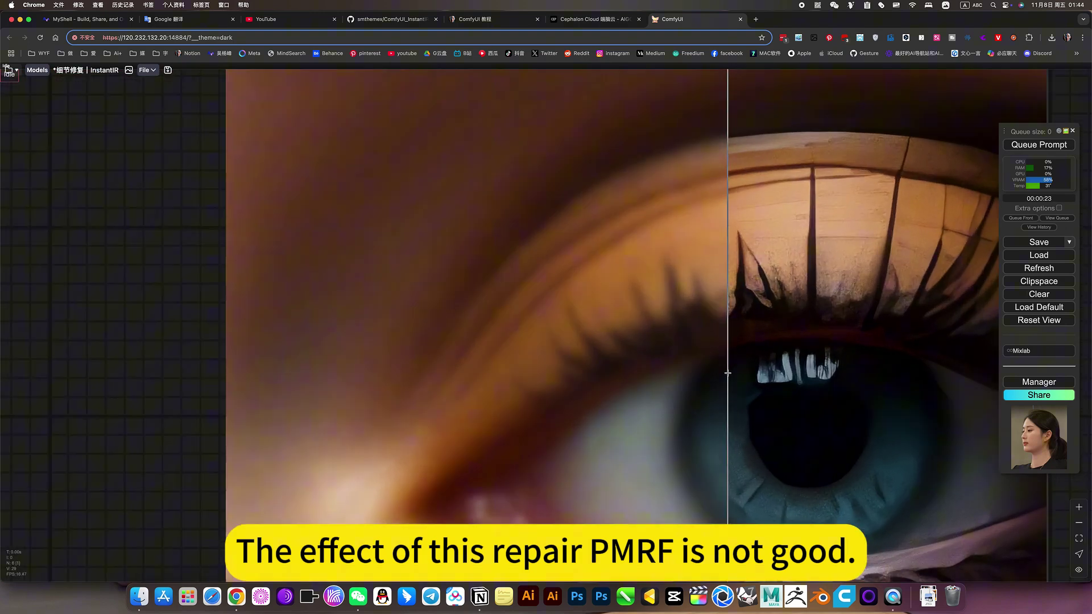
scroll(728, 373, "up", 4)
scroll(513, 210, "down", 2)
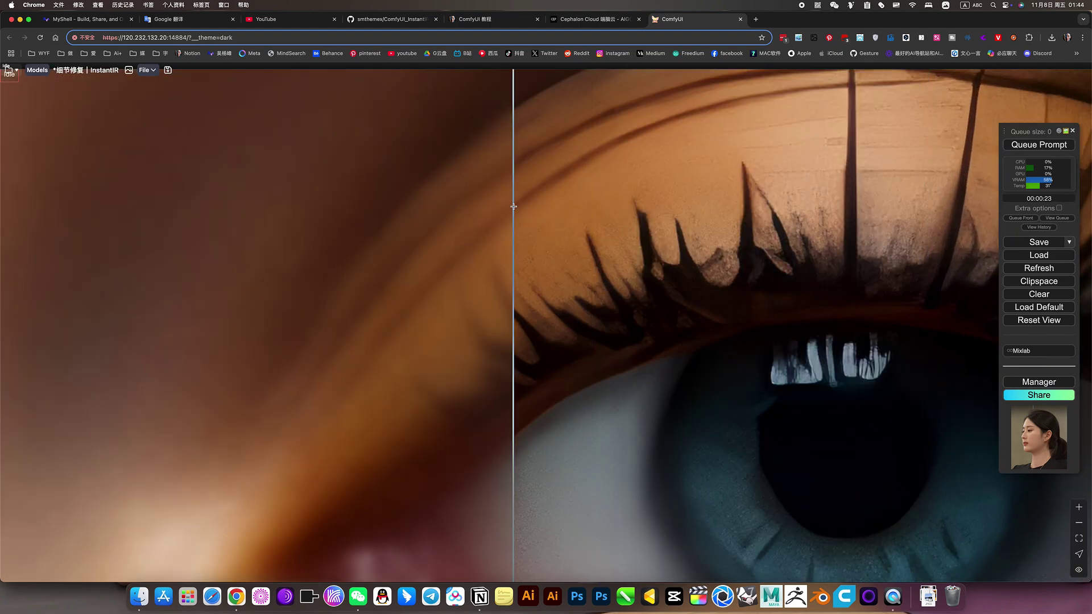
scroll(513, 210, "down", 4)
scroll(500, 210, "down", 3)
scroll(316, 215, "down", 3)
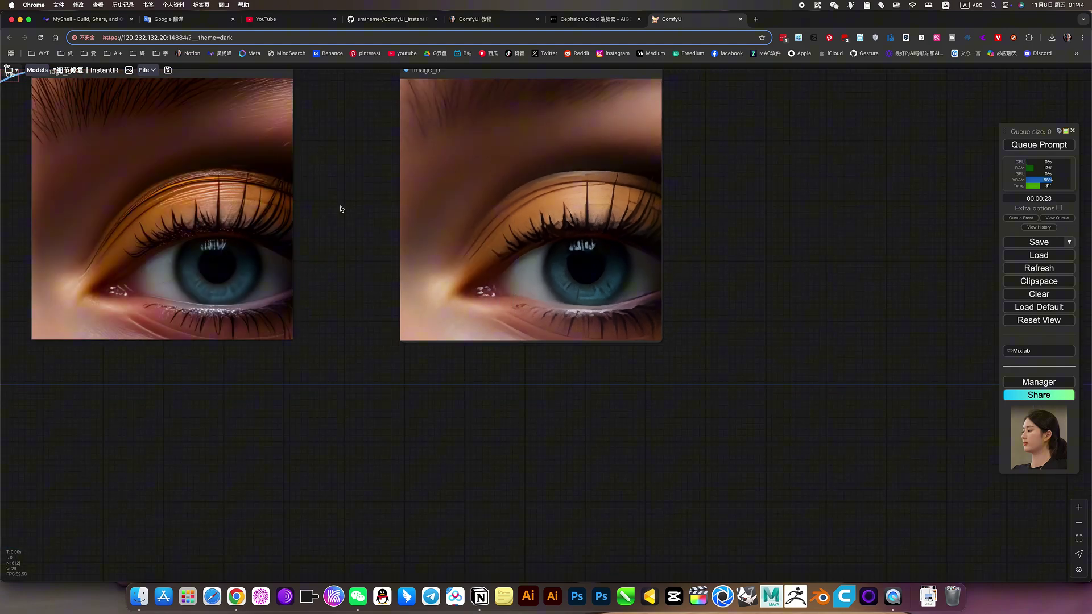
Step: Frame the InstantIR restored eye image and the whole InstantIR_Sampler node
left_click_drag(342, 210, 529, 210)
scroll(625, 259, "up", 3)
scroll(624, 259, "up", 3)
scroll(625, 259, "up", 7)
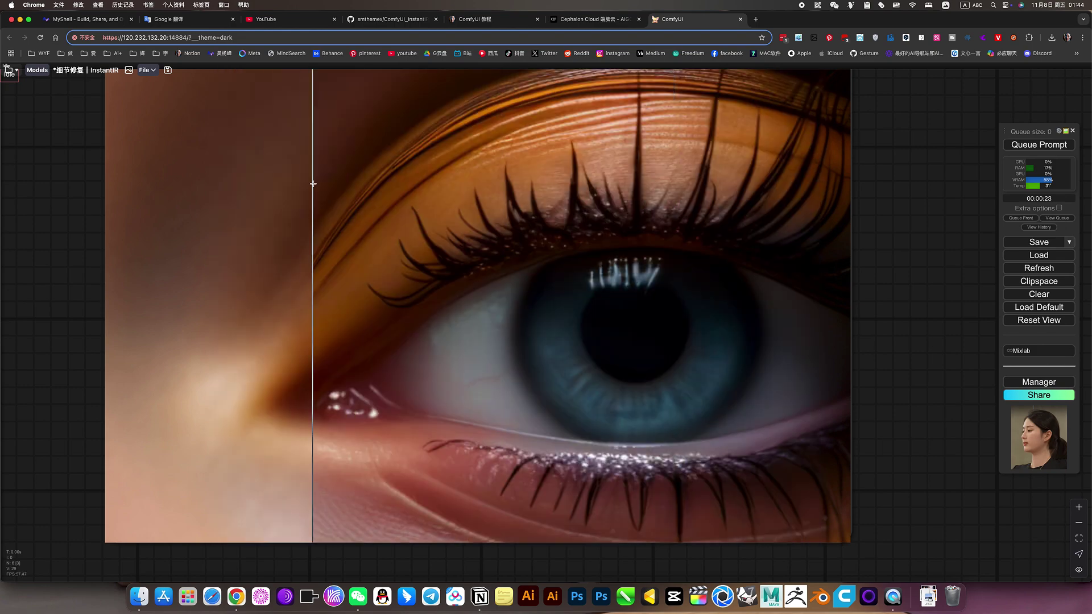
scroll(313, 183, "down", 5)
scroll(312, 183, "down", 1)
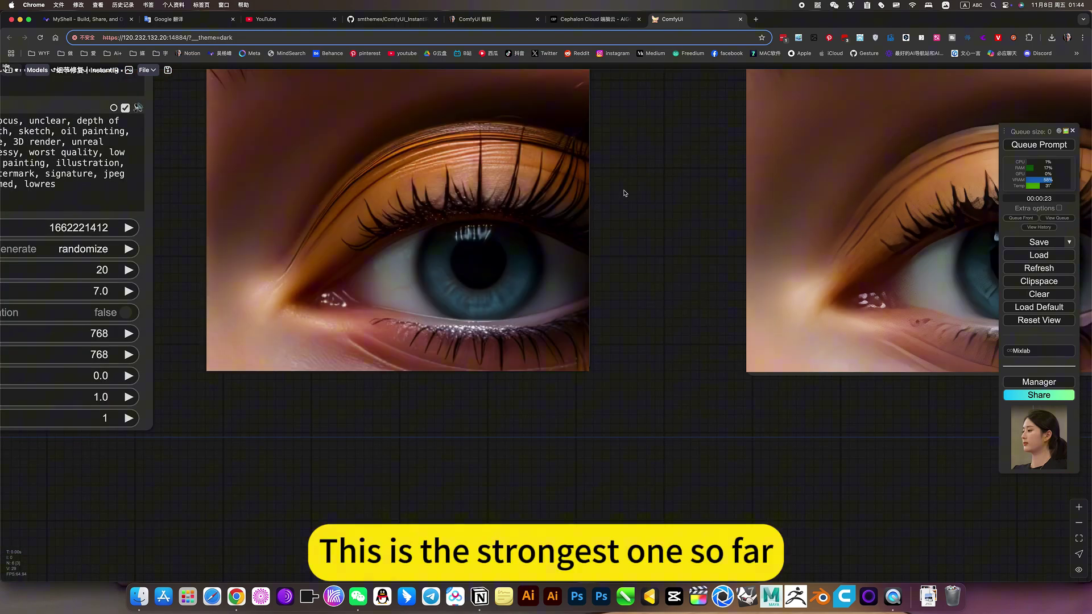
left_click_drag(573, 212, 733, 296)
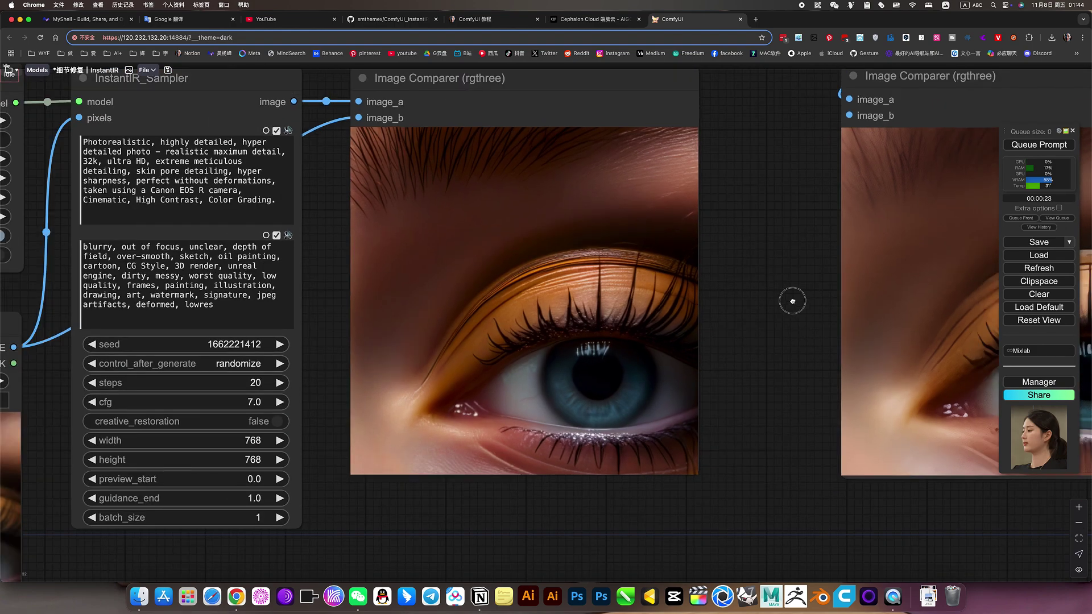
scroll(793, 301, "down", 2)
Step: Read the ComfyUI_InstantIR_Wrapper README's installation, checkpoints and example workflow sections on GitHub
left_click(398, 20)
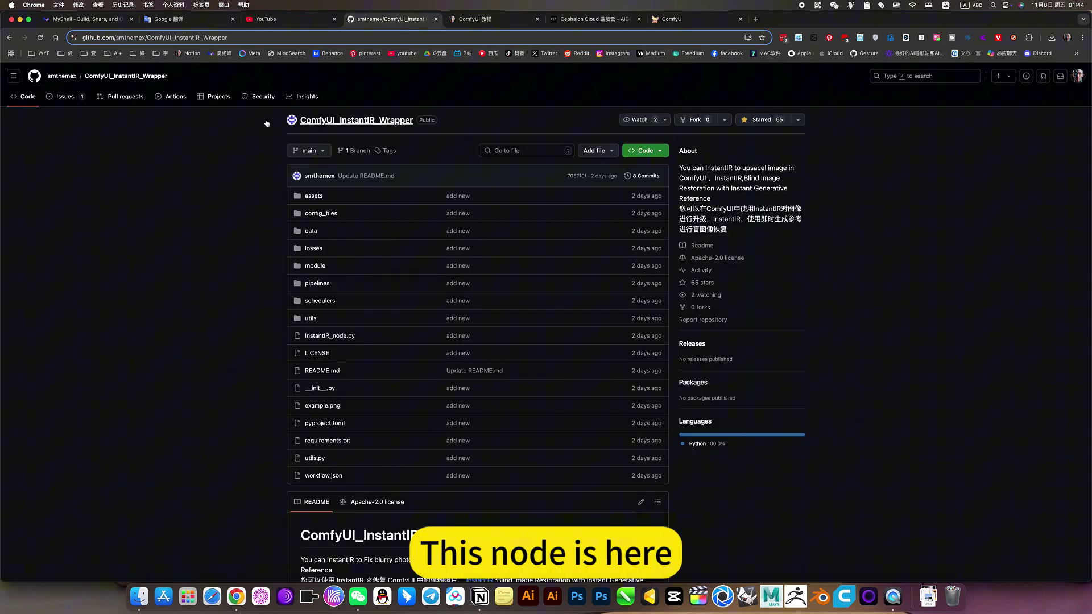
scroll(432, 160, "down", 1)
scroll(472, 182, "up", 1)
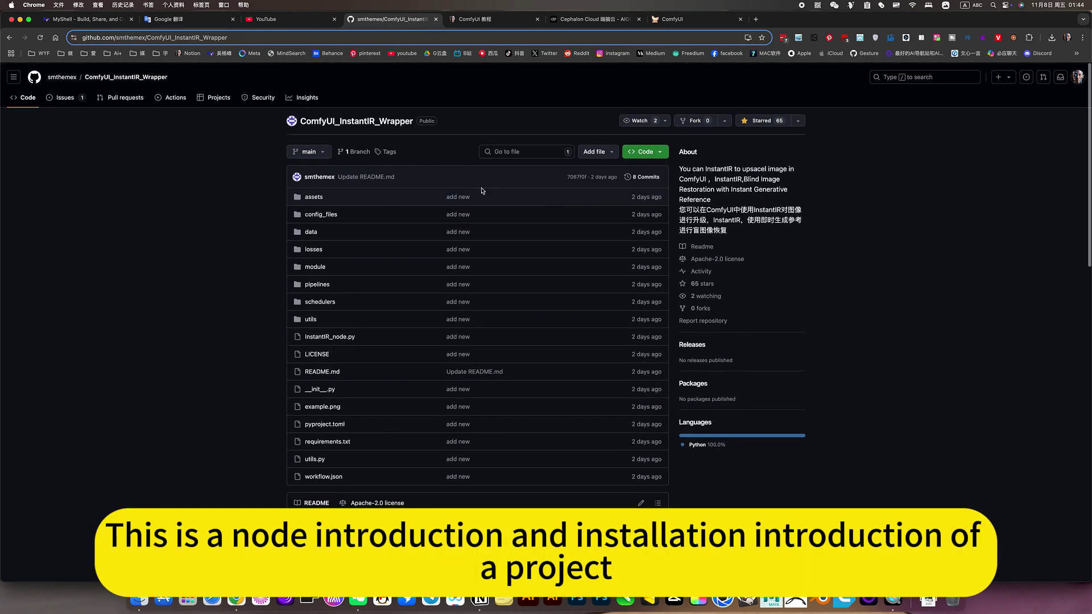
scroll(768, 361, "down", 5)
scroll(768, 361, "down", 3)
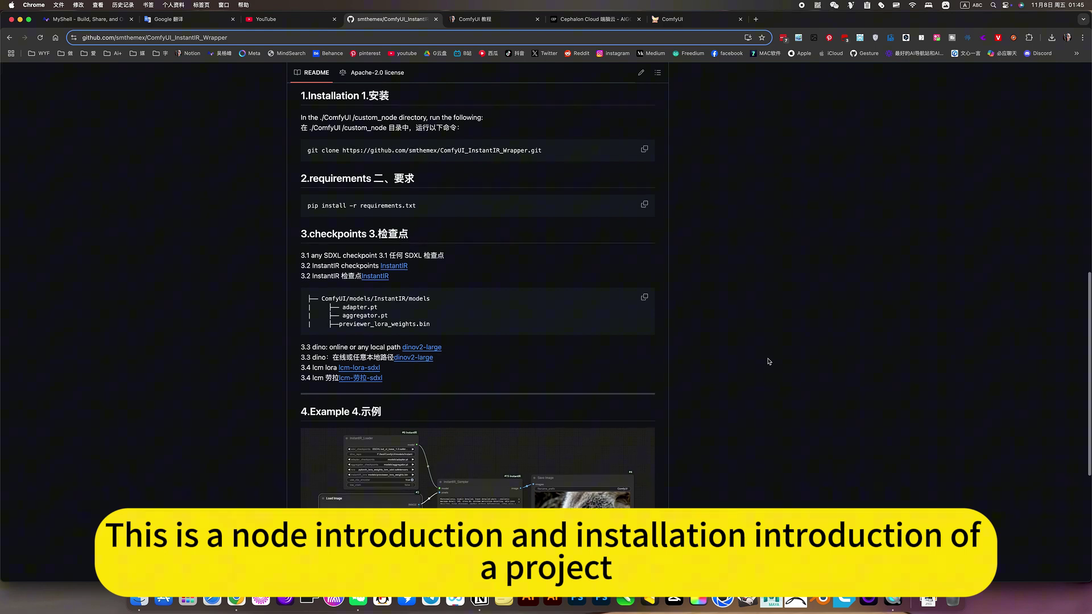
scroll(768, 362, "down", 3)
scroll(768, 361, "up", 1)
scroll(768, 362, "up", 1)
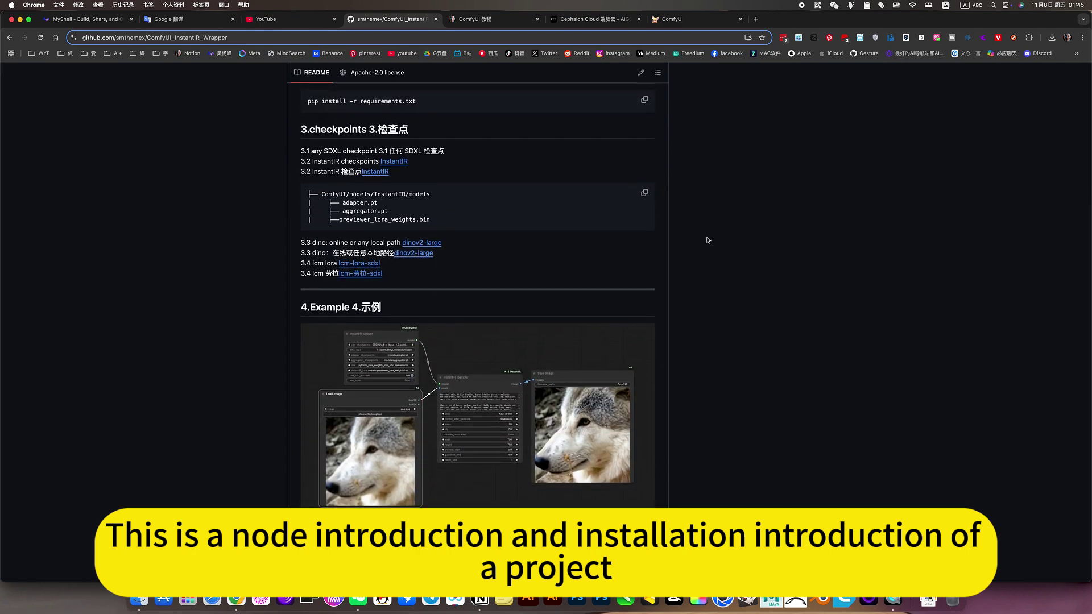
left_click(723, 261)
Step: Go from Cephalon Cloud's 我的应用 list to the AIGC 应用 marketplace via the sidebar
left_click(584, 22)
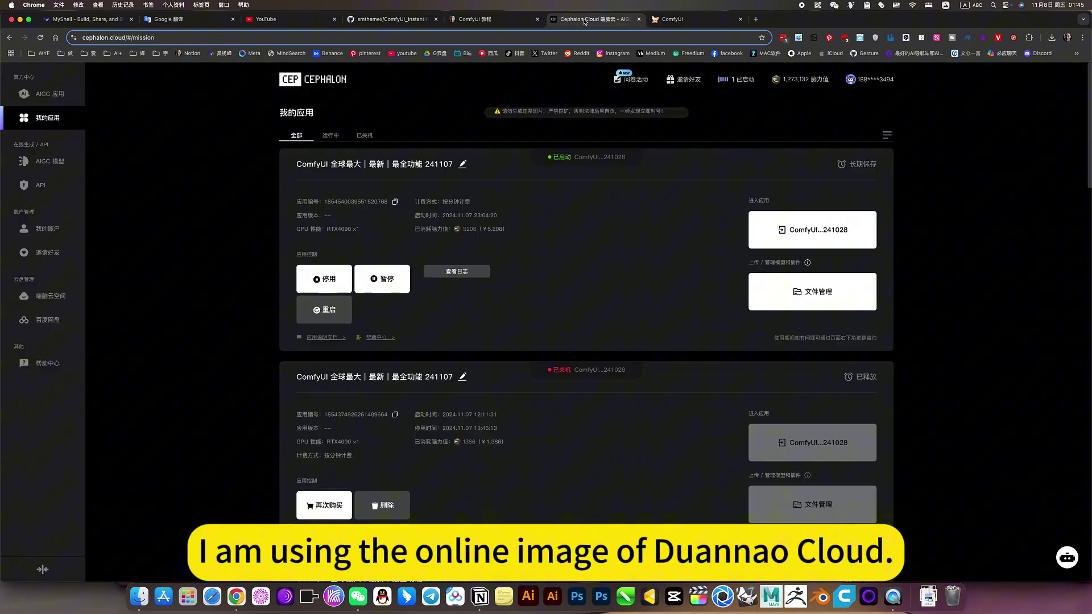
left_click(50, 94)
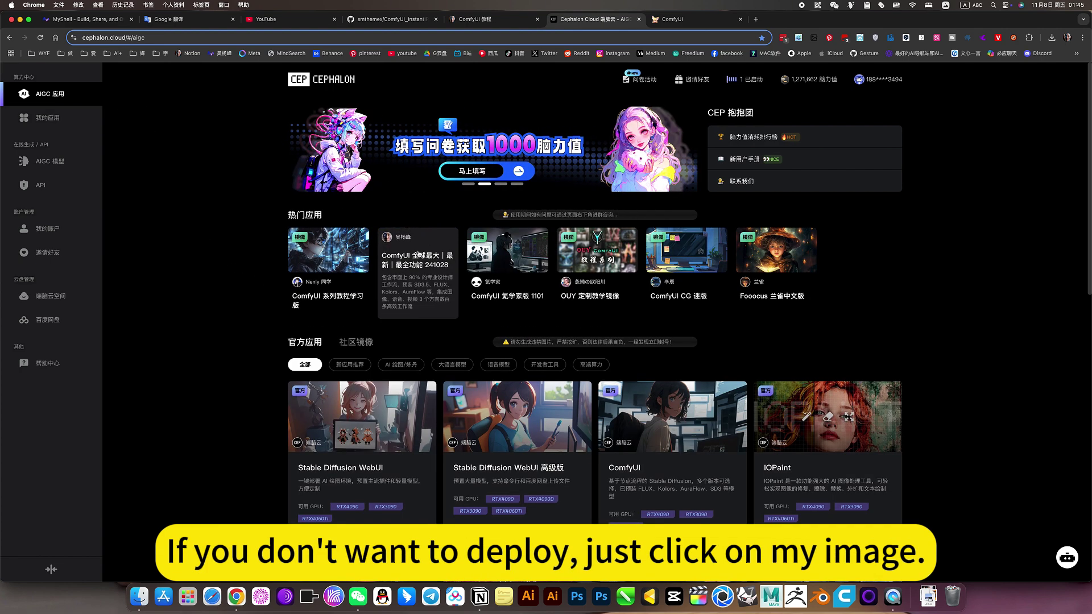
Step: Browse the saved workflow folders and select the 细节修复｜InstantIR workflow
key("ctrl+Tab")
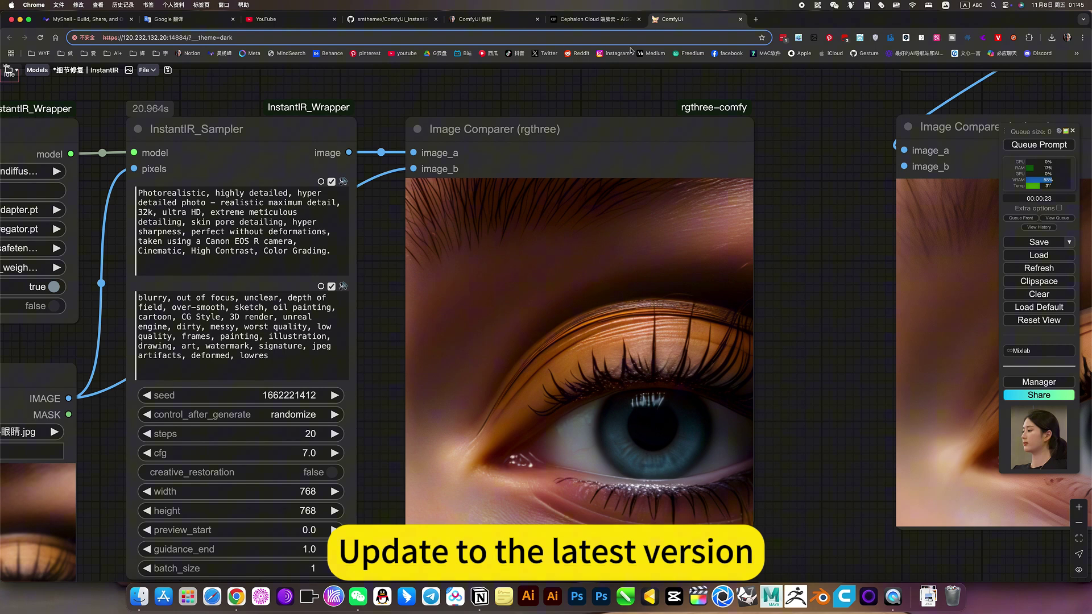
left_click(16, 72)
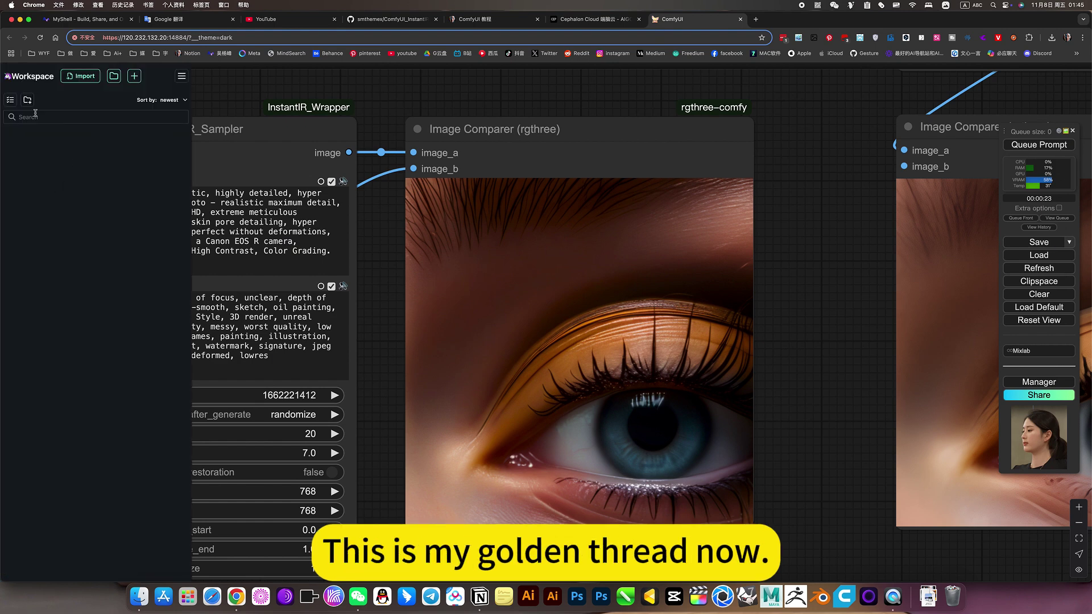
left_click(26, 135)
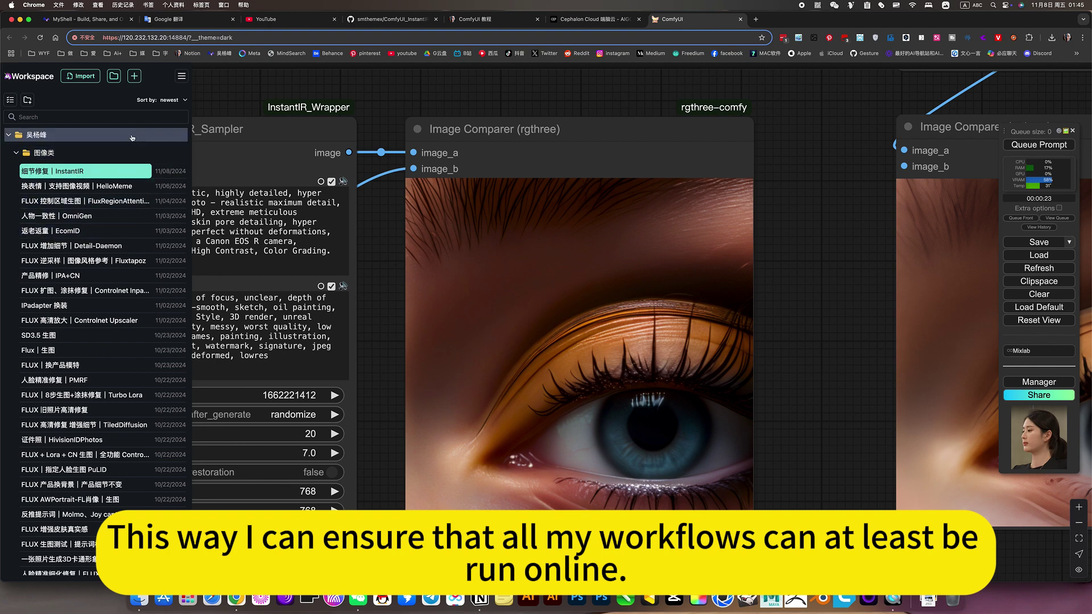
mouse_move(85, 171)
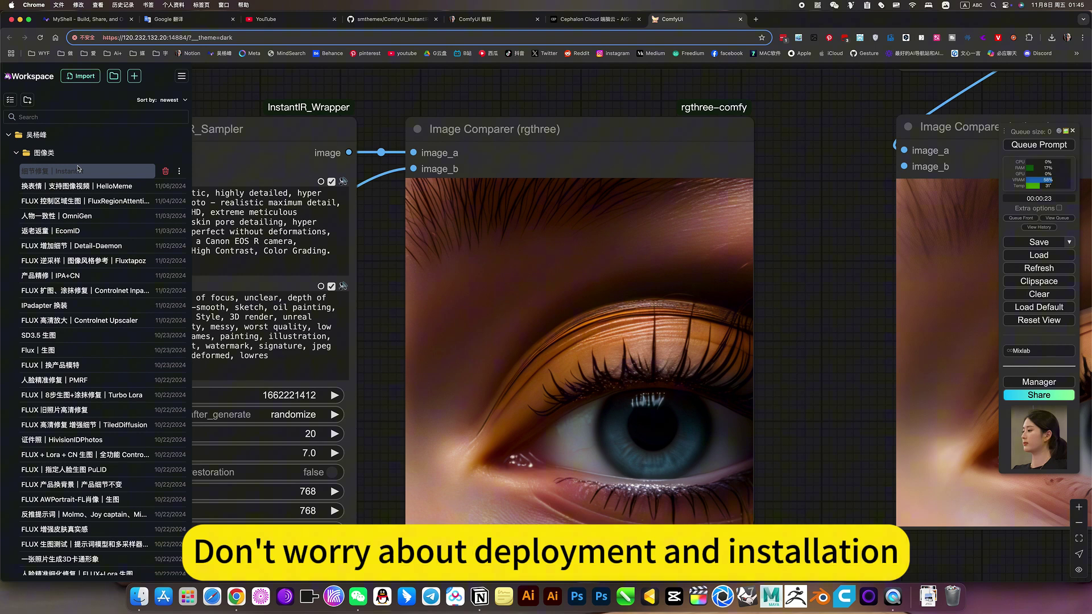
left_click(55, 172)
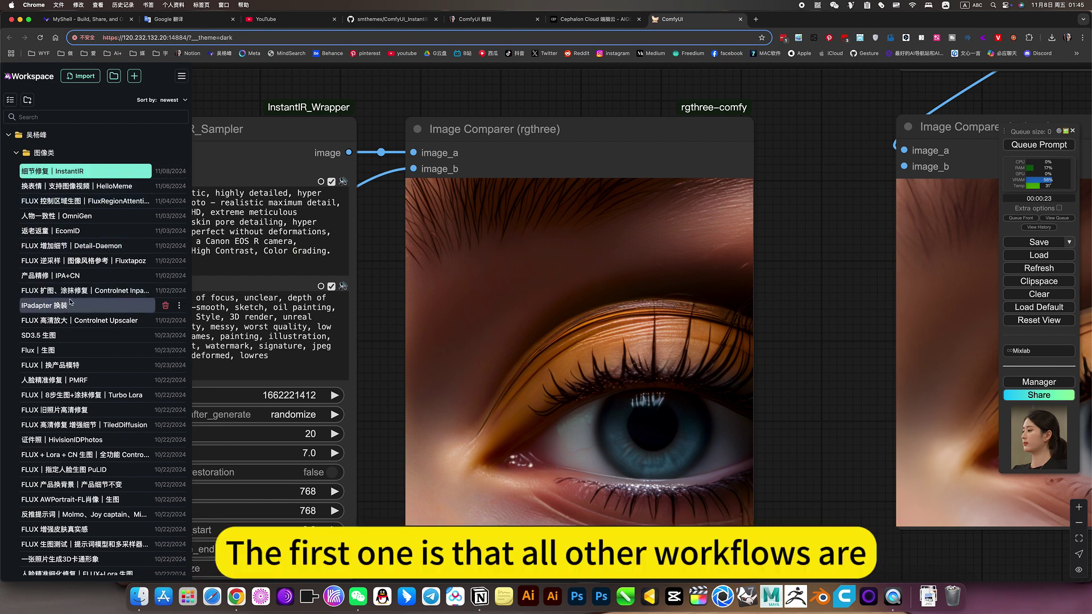
left_click(17, 153)
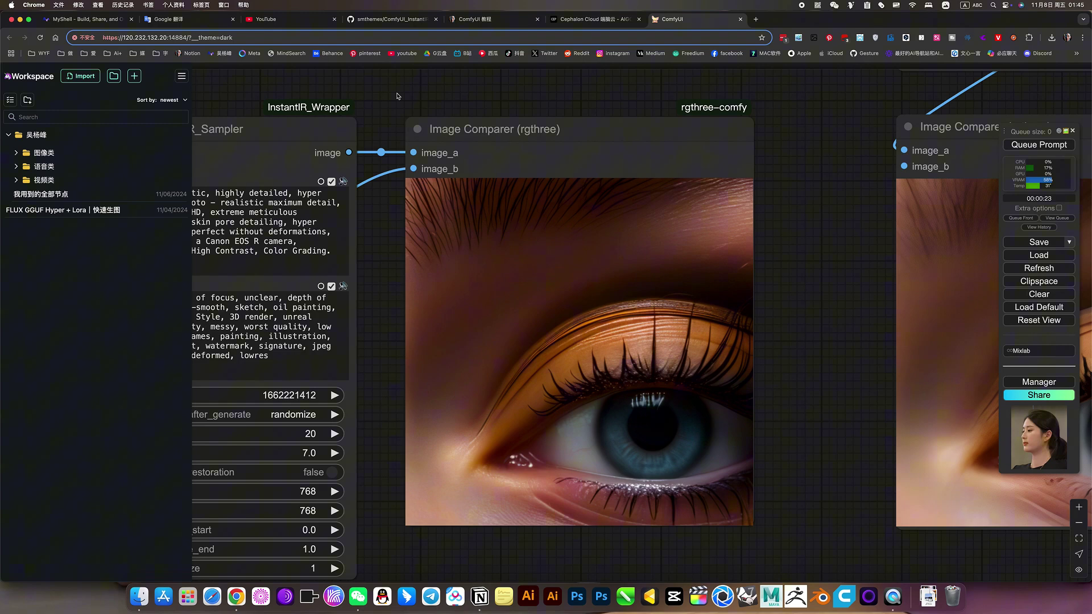
left_click(376, 135)
Step: Zoom out and pan to show the whole eye-restoration graph
scroll(375, 136, "down", 2)
scroll(398, 142, "down", 2)
scroll(517, 129, "down", 2)
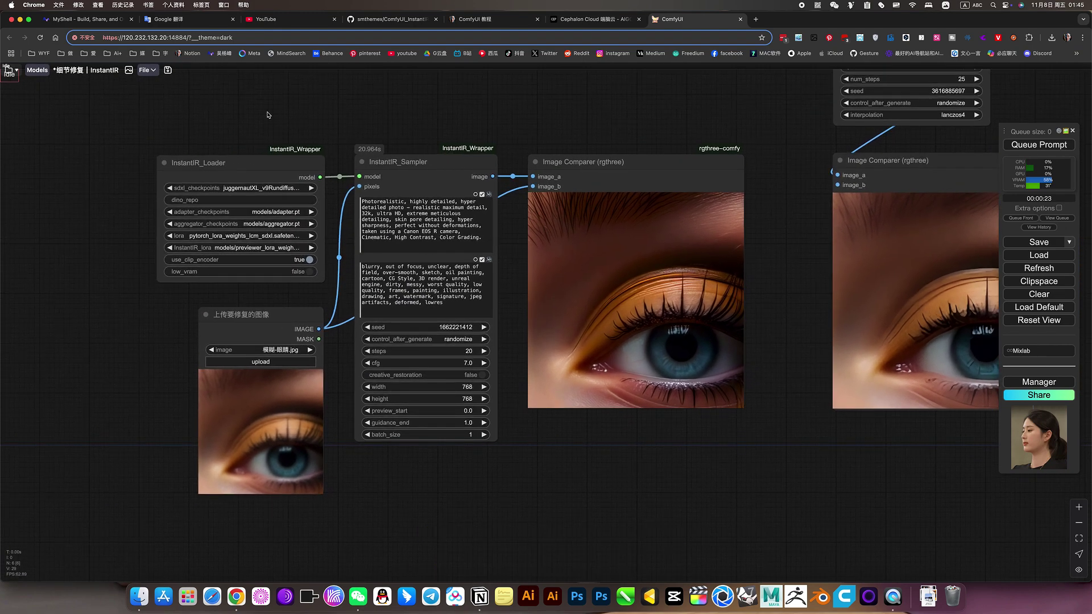
left_click_drag(267, 115, 336, 116)
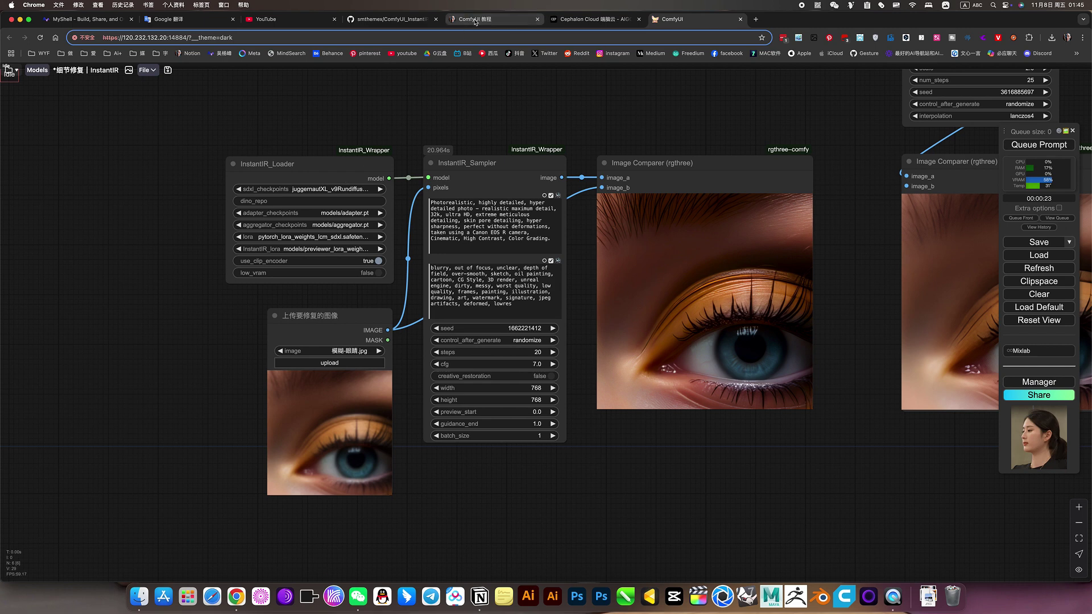
Step: Open the ComfyUI 教程 Notion page and read the expanded 图像类 › InstantIR 下载设置 instructions
left_click(475, 22)
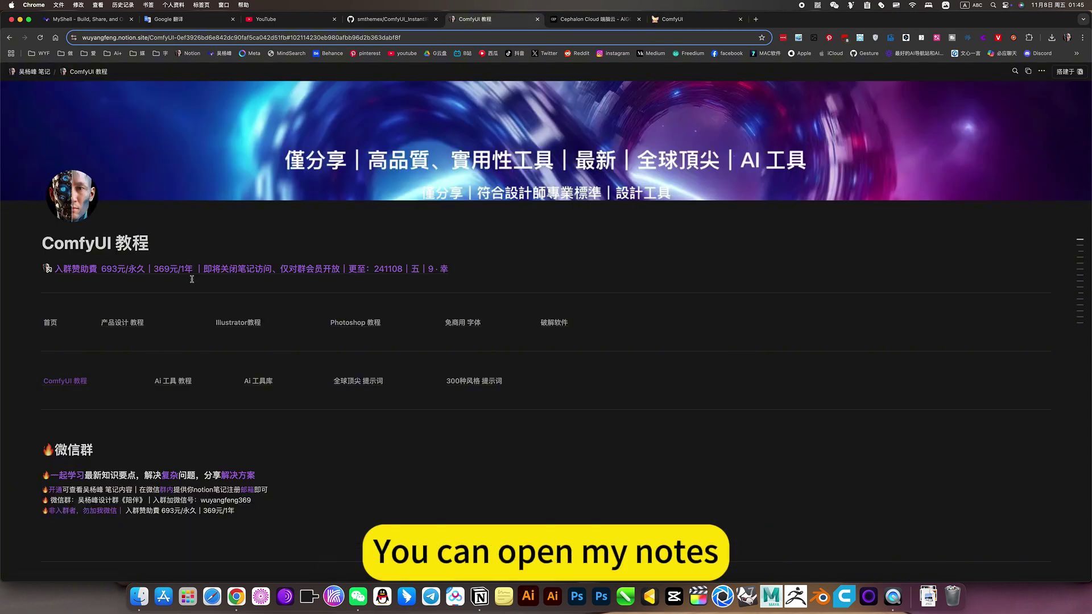
left_click(87, 382)
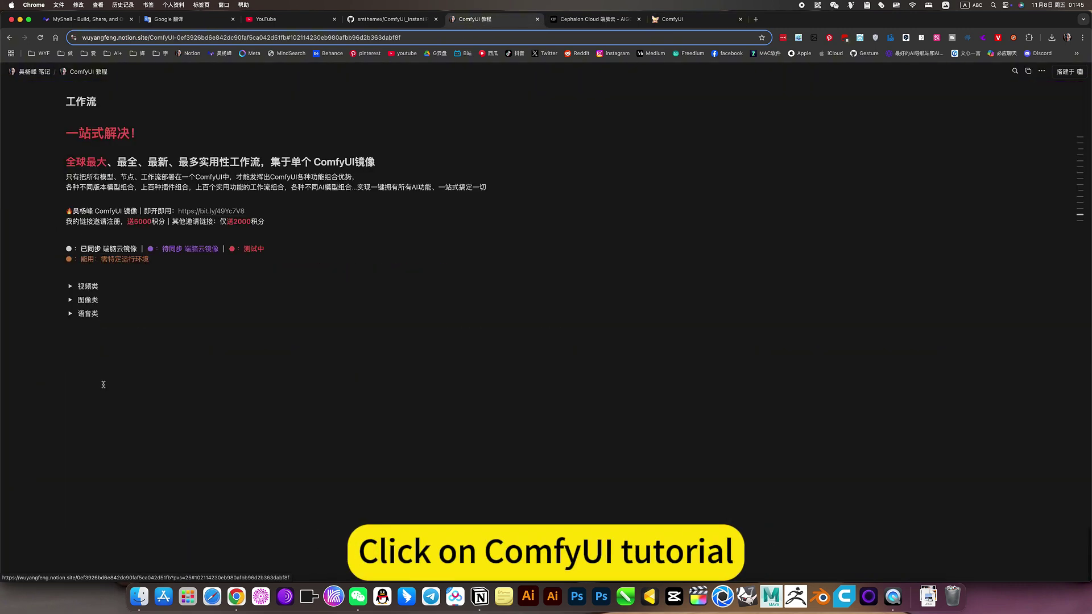
left_click(71, 301)
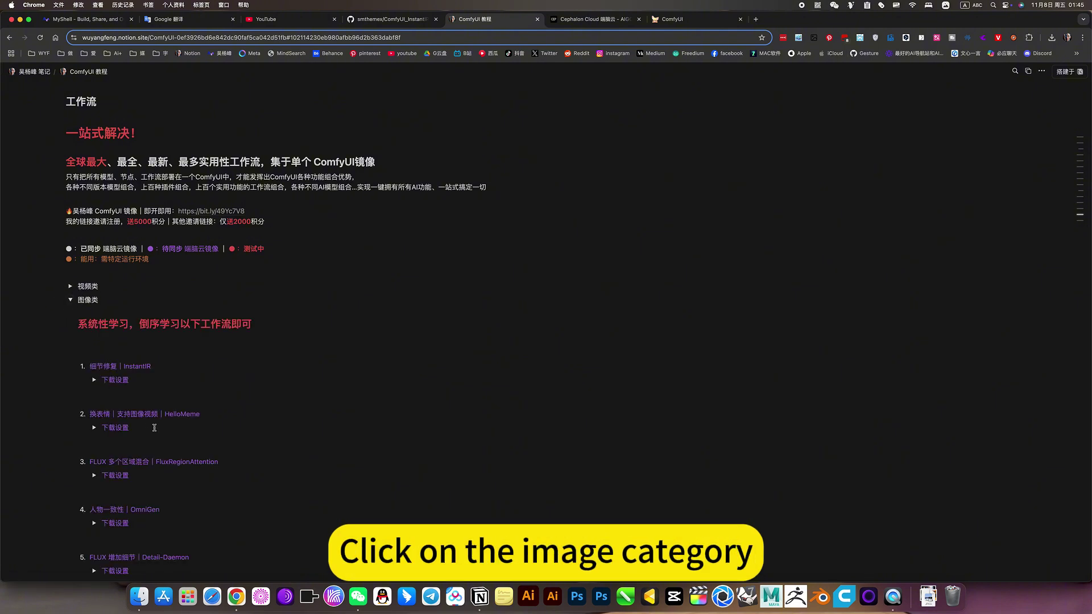
left_click(94, 381)
scroll(512, 294, "down", 5)
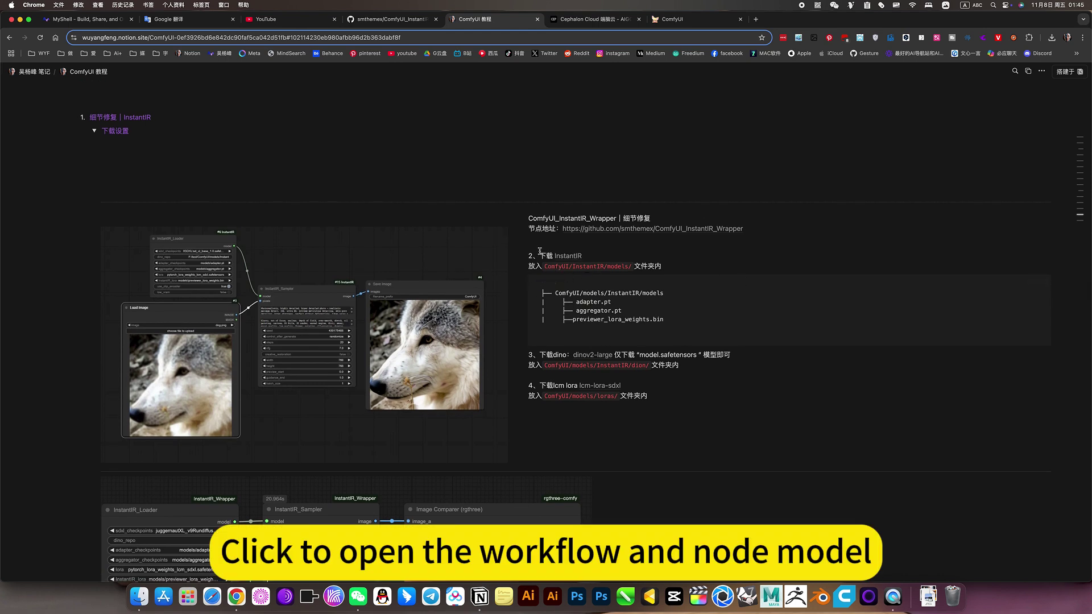
mouse_move(604, 311)
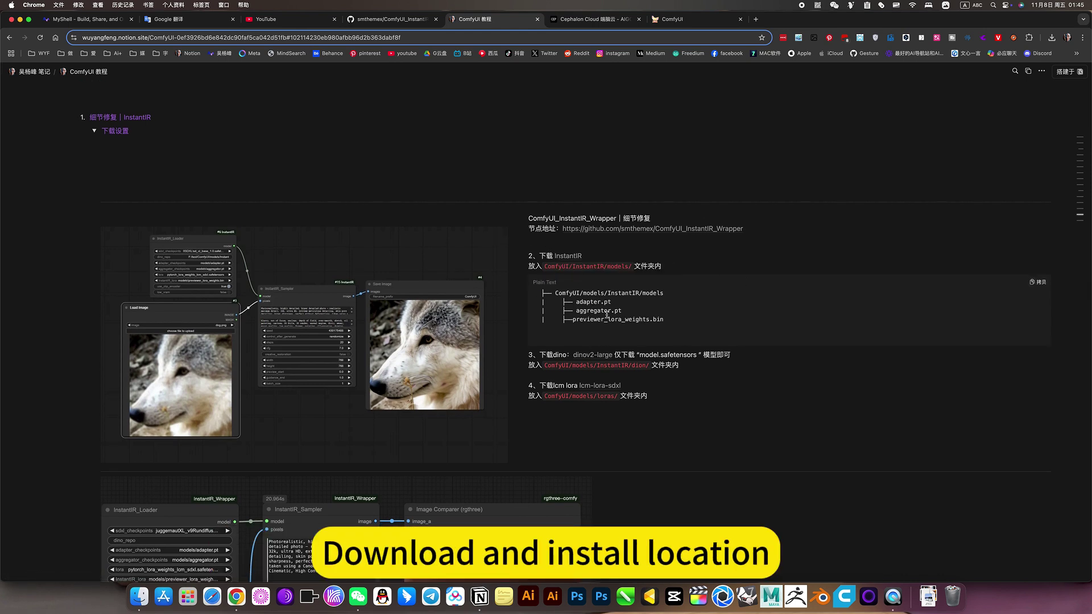
scroll(581, 393, "down", 5)
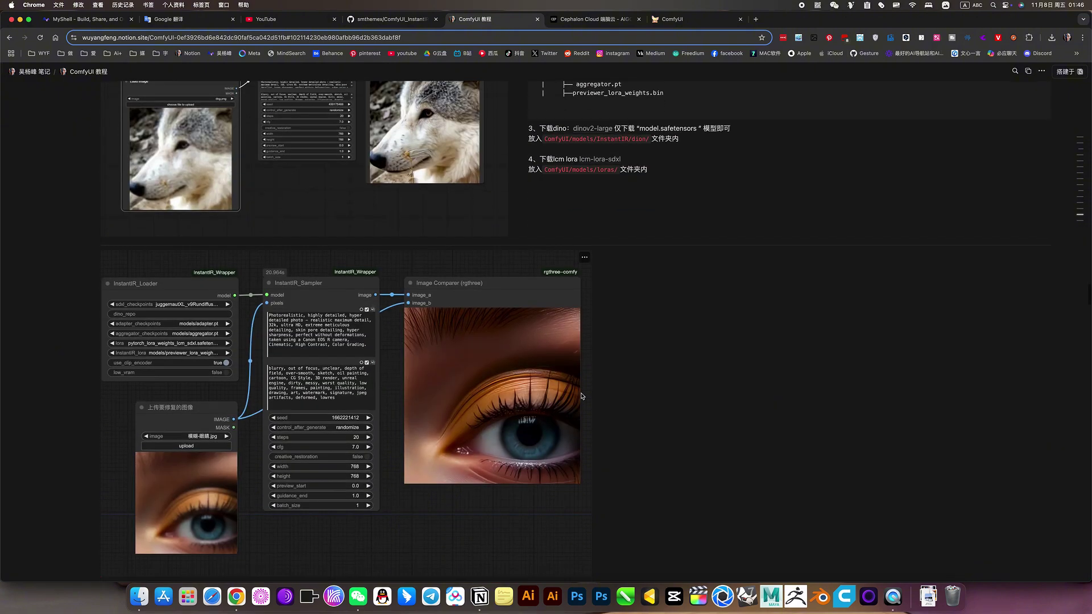
scroll(155, 453, "down", 4)
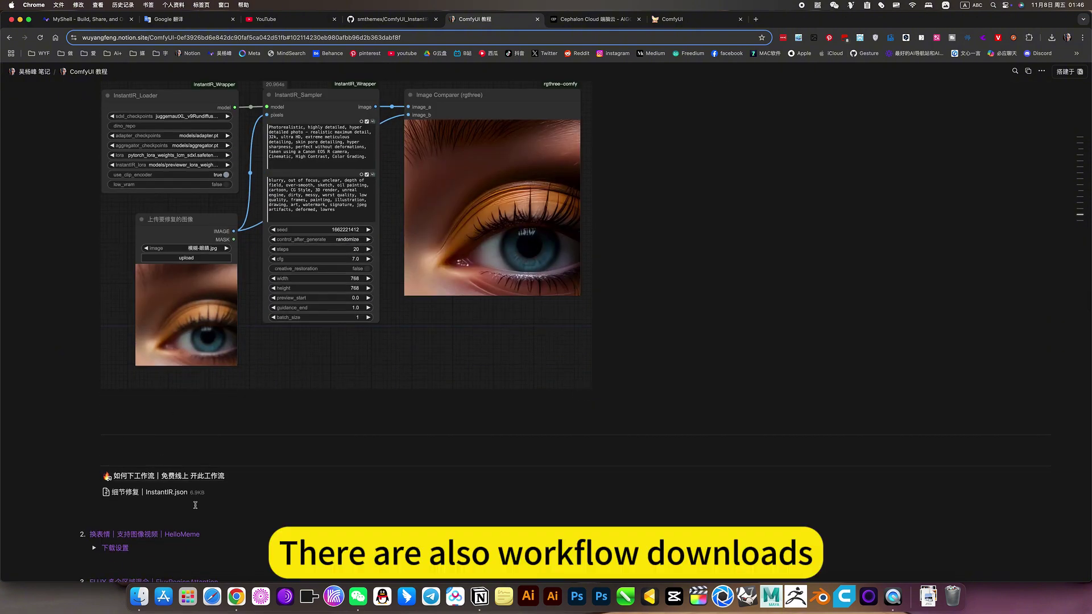
Step: Collapse the InstantIR 下载设置 and 图像类 toggles again
scroll(256, 357, "up", 6)
scroll(171, 324, "up", 5)
left_click(96, 293)
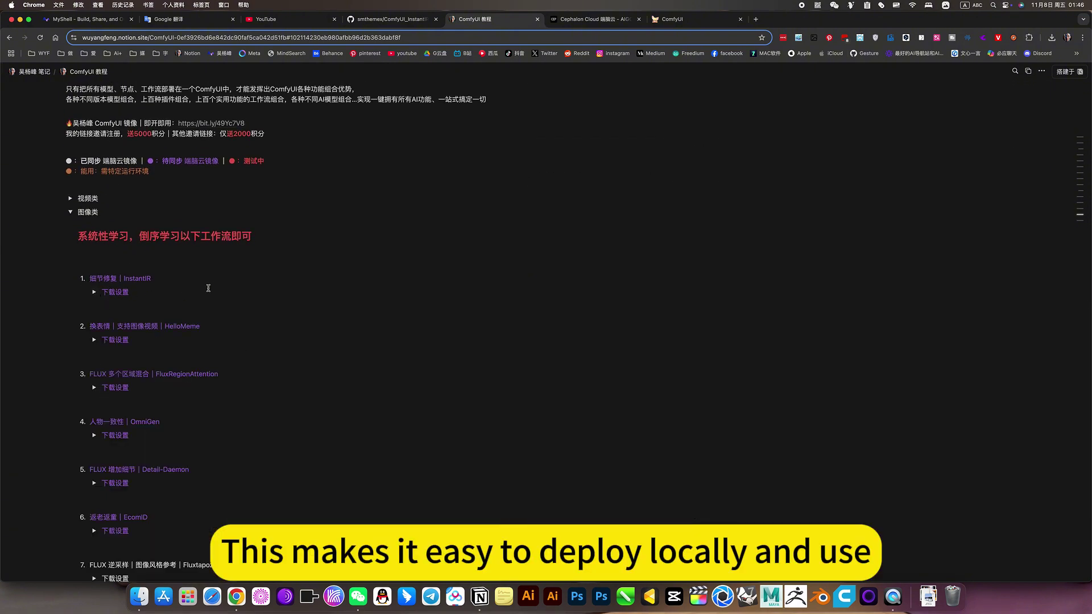
scroll(85, 287, "up", 2)
left_click(71, 278)
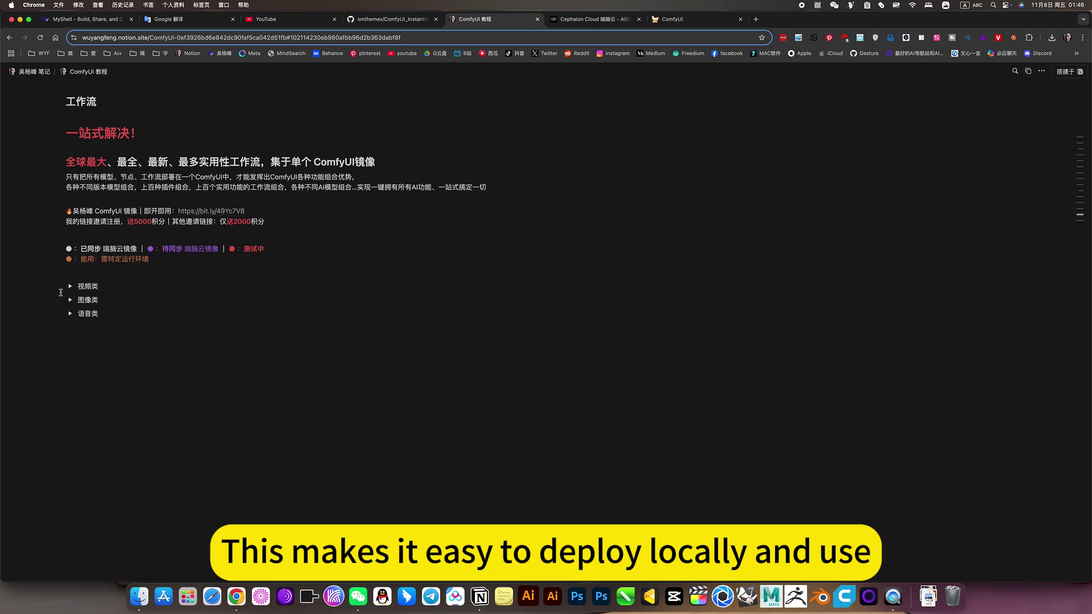
scroll(294, 341, "down", 15)
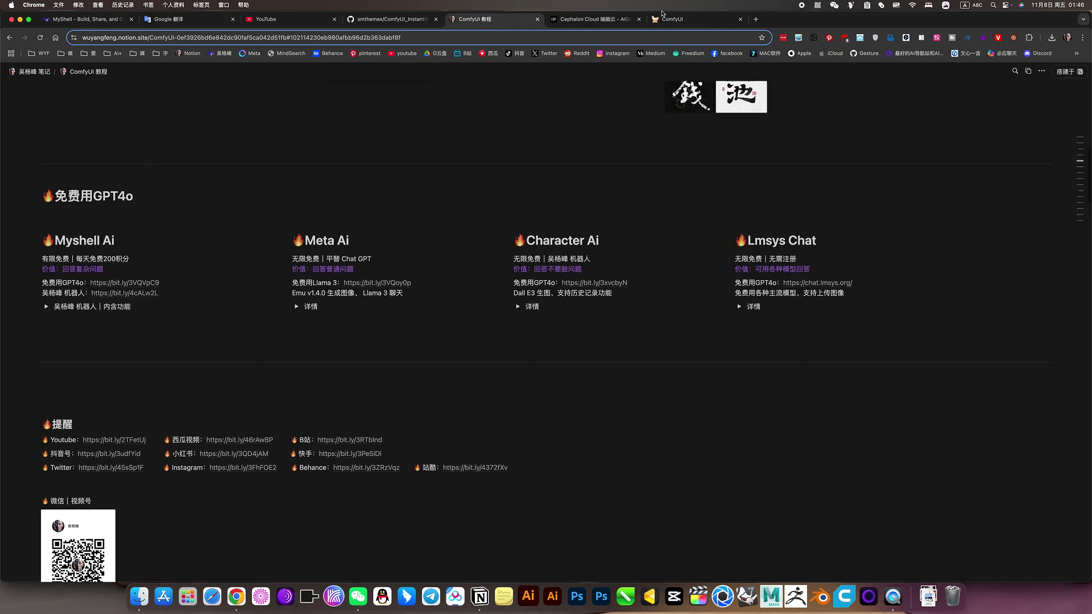
Step: Zoom into the InstantIR_Loader showing its juggernautXL checkpoint, adapter, aggregator and LoRA paths
left_click(682, 20)
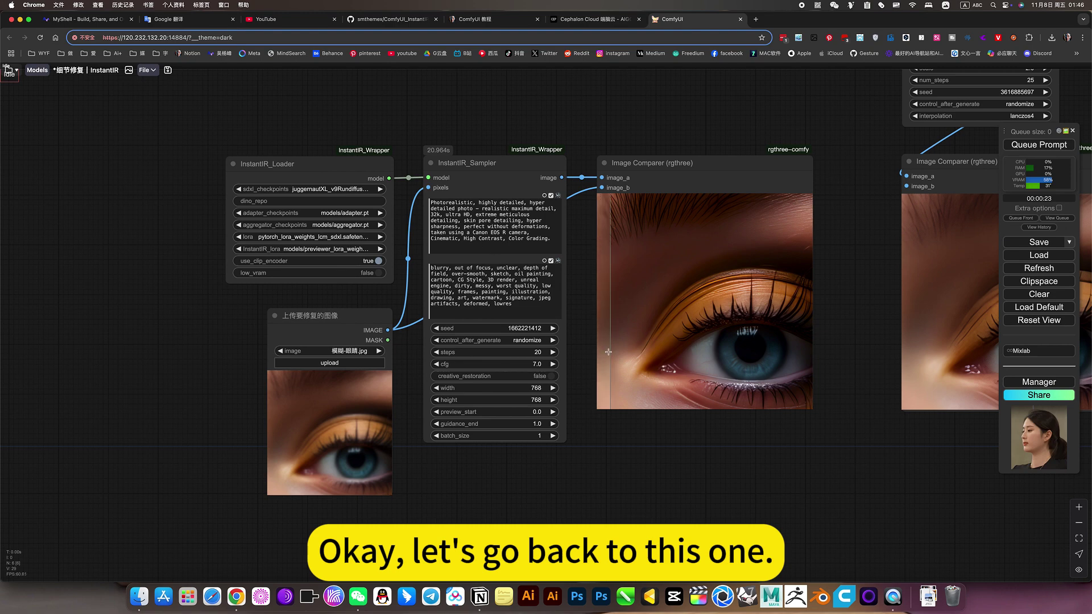
scroll(384, 212, "up", 3)
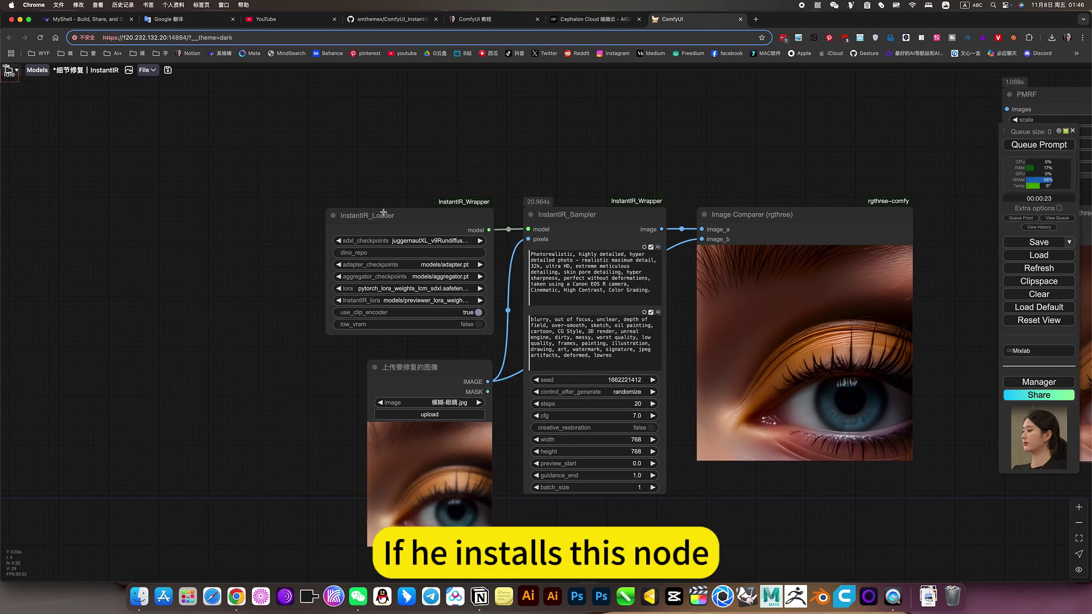
scroll(384, 212, "up", 5)
scroll(398, 226, "up", 1)
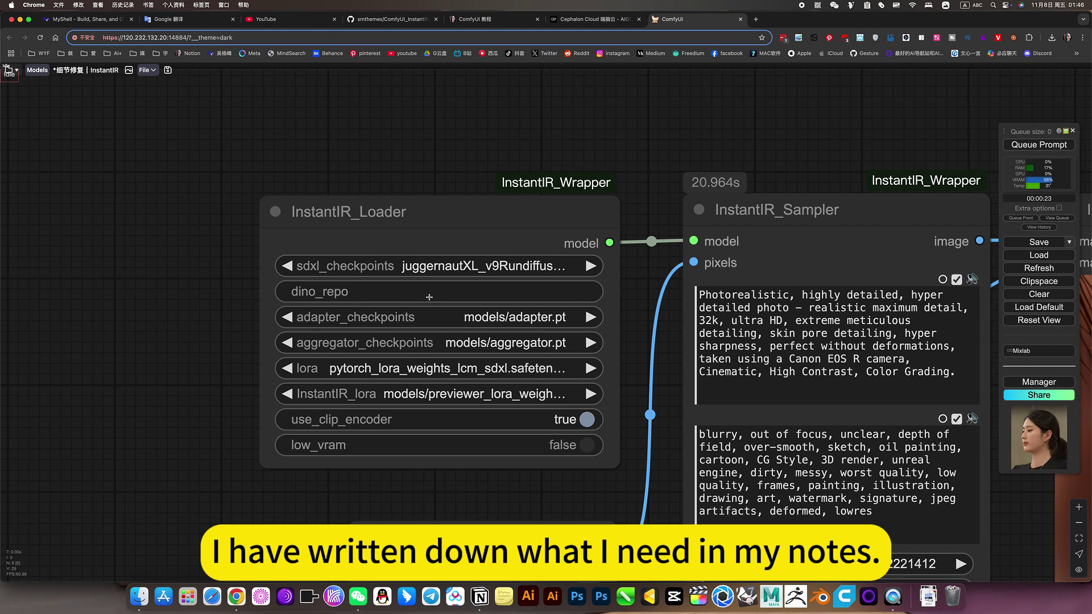
left_click_drag(161, 336, 123, 279)
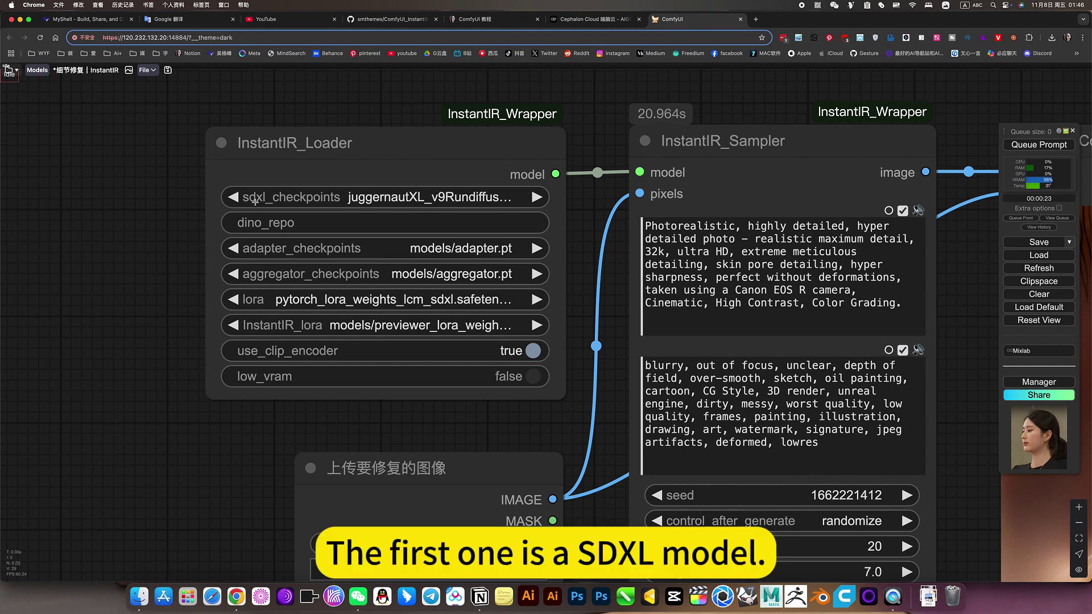
left_click(444, 197)
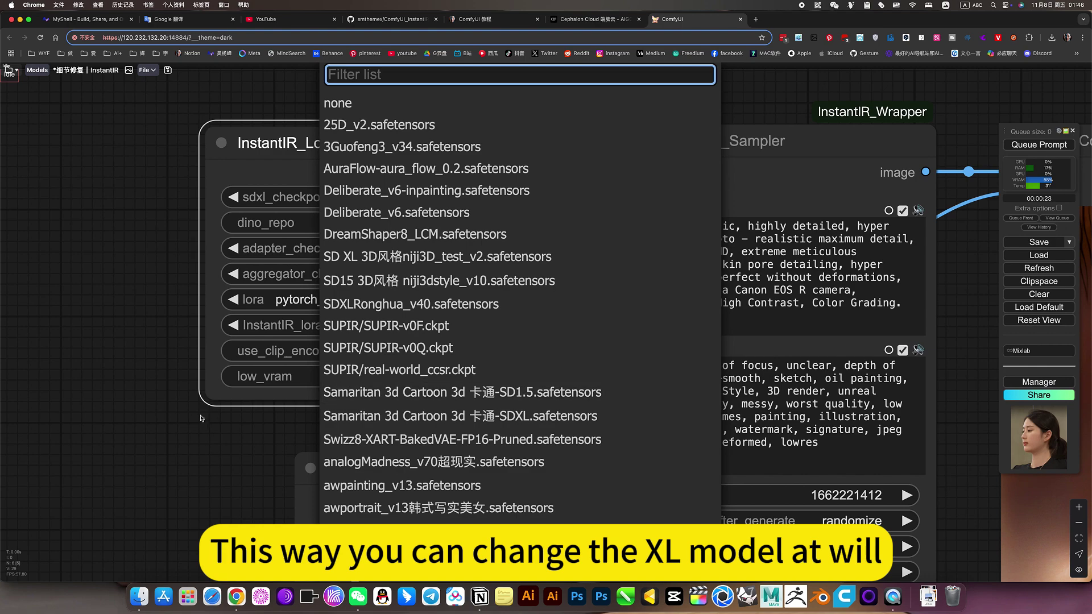
left_click(206, 437)
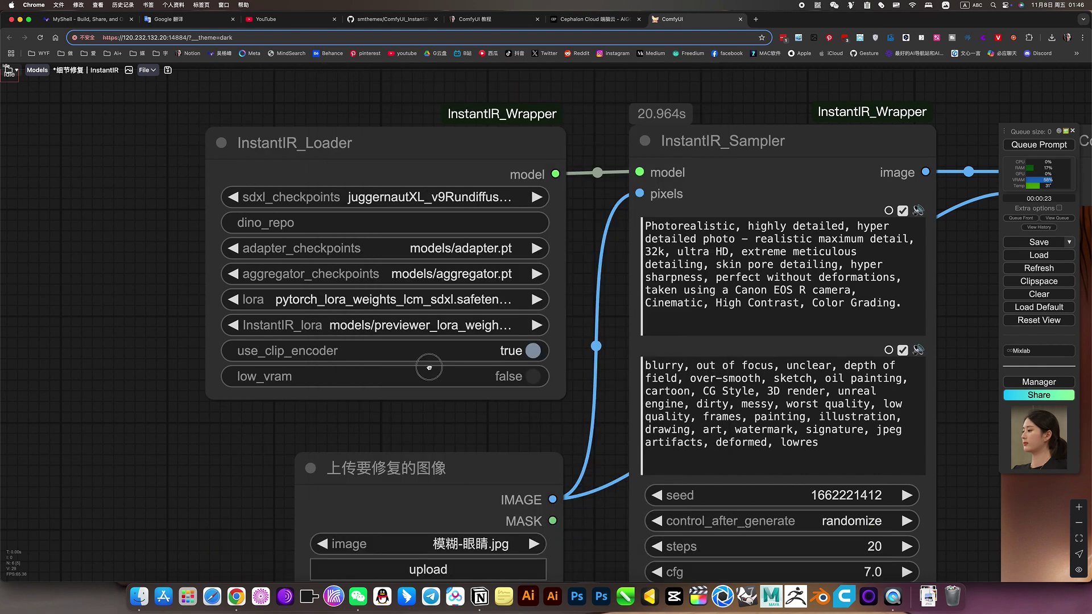
left_click_drag(786, 550, 601, 422)
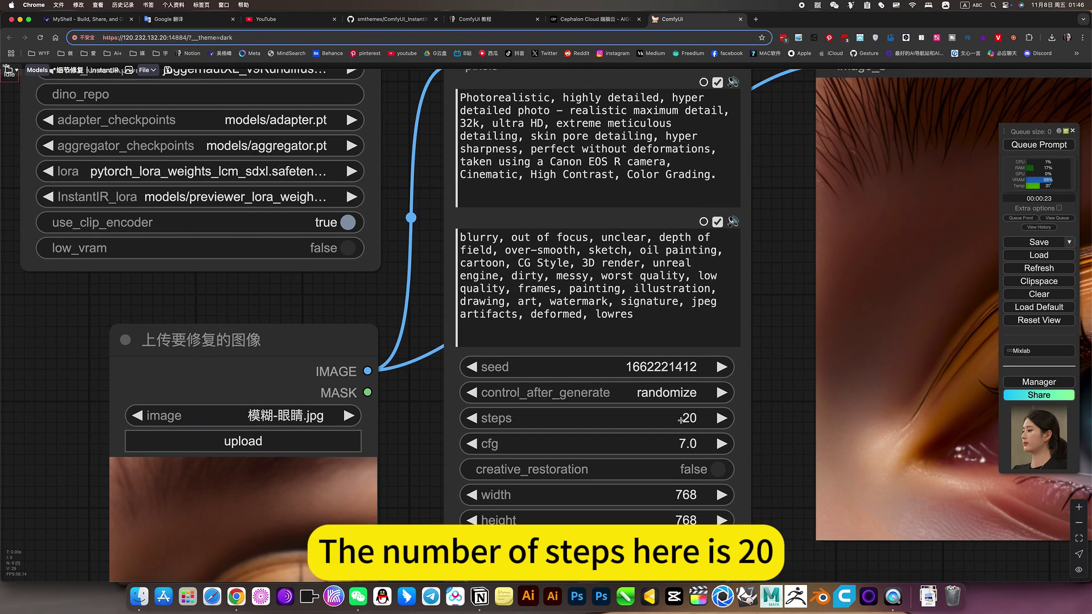
scroll(423, 214, "up", 5)
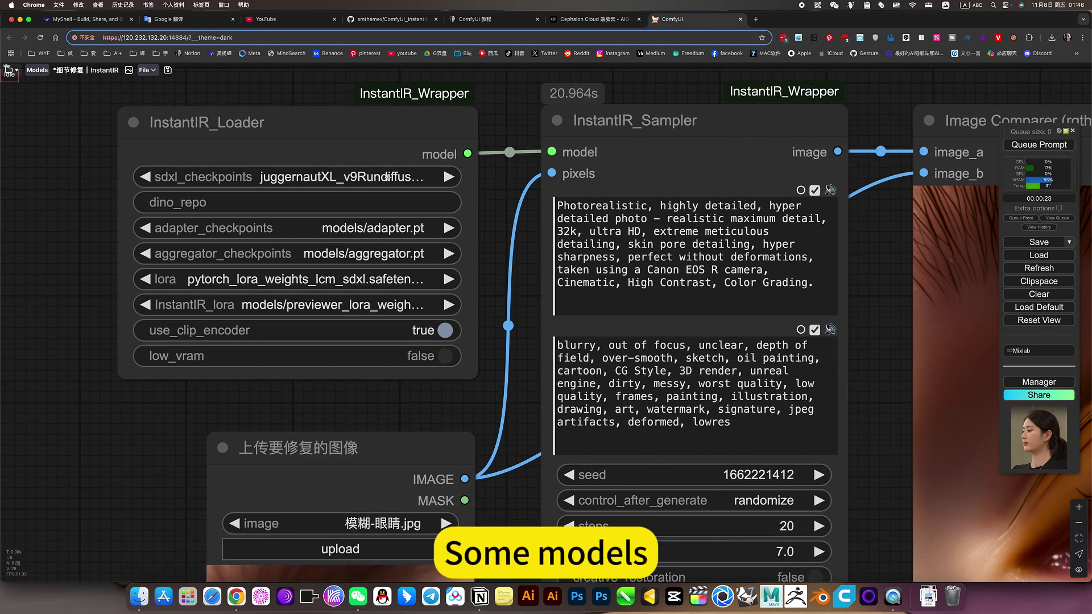
left_click(389, 177)
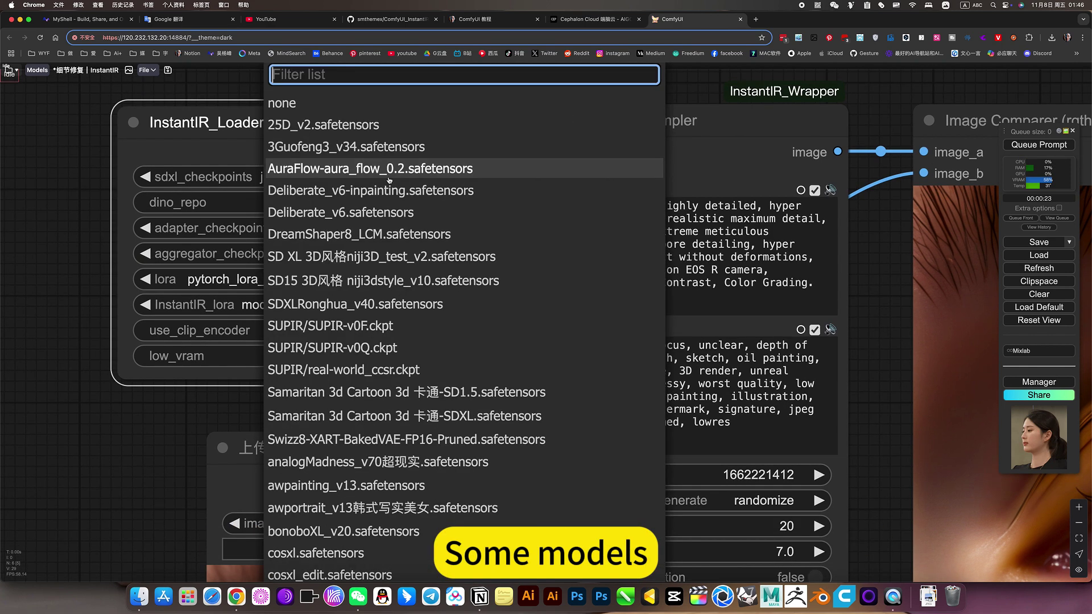
left_click(164, 419)
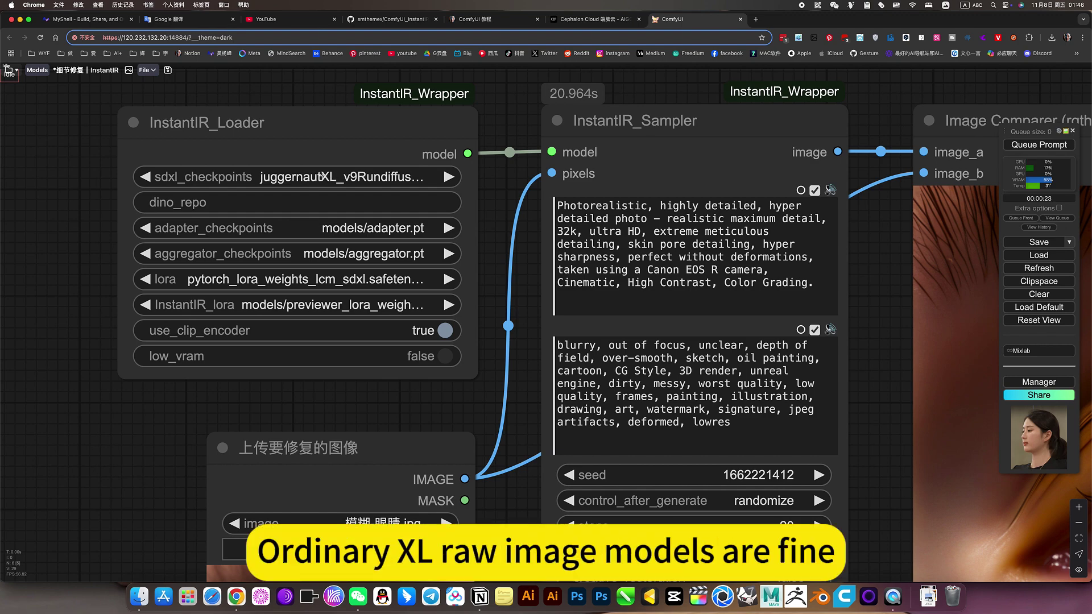
scroll(263, 318, "down", 2)
scroll(262, 318, "down", 2)
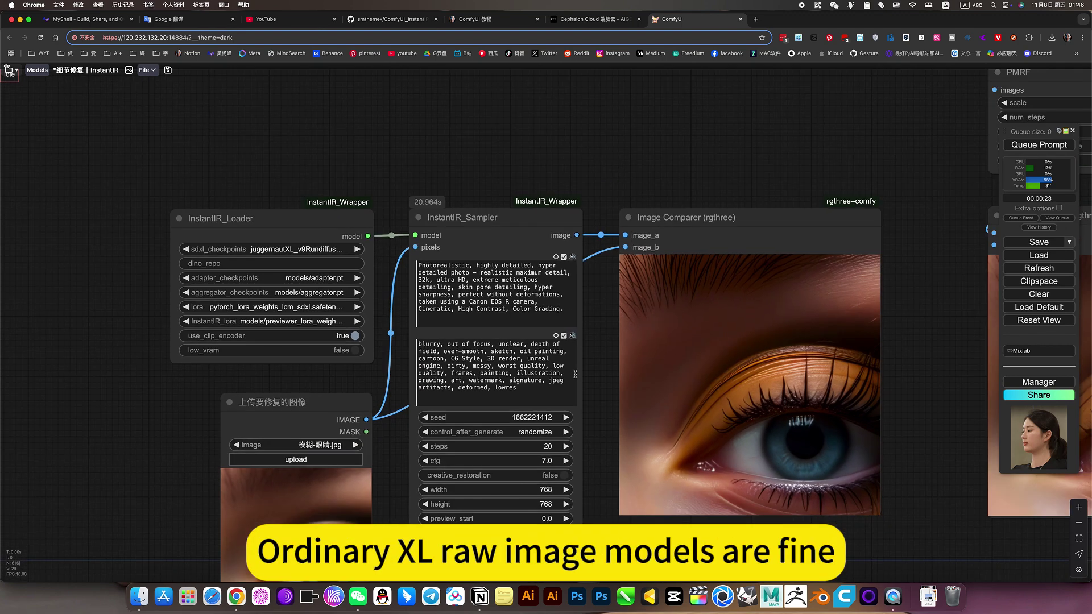
scroll(595, 376, "right", 1)
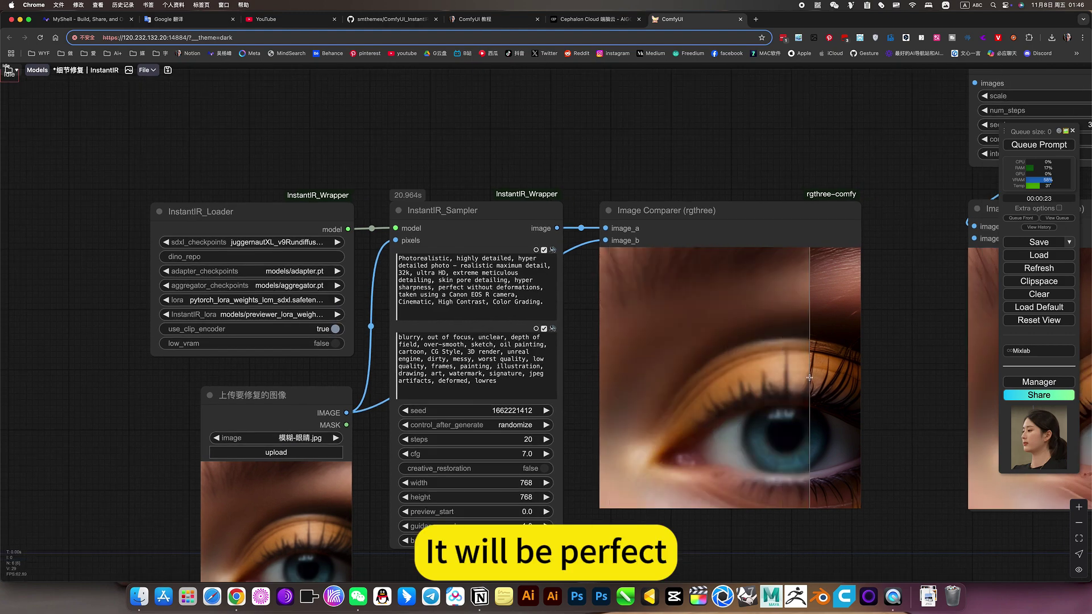
scroll(811, 380, "up", 5)
scroll(507, 366, "left", 3)
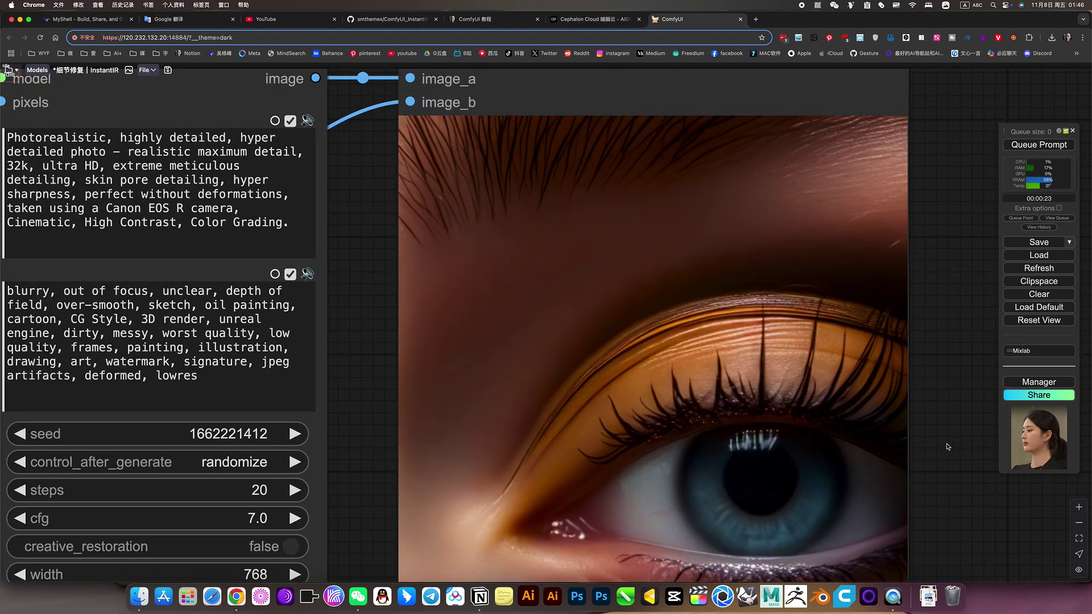
scroll(708, 498, "down", 5)
scroll(842, 462, "down", 2)
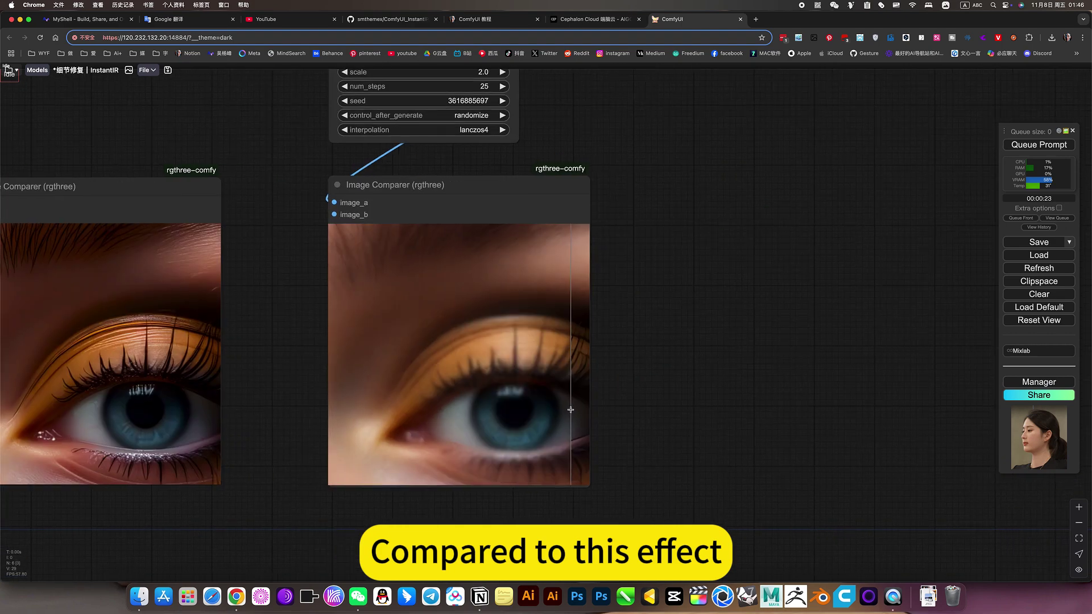
scroll(476, 384, "up", 5)
scroll(475, 389, "up", 2)
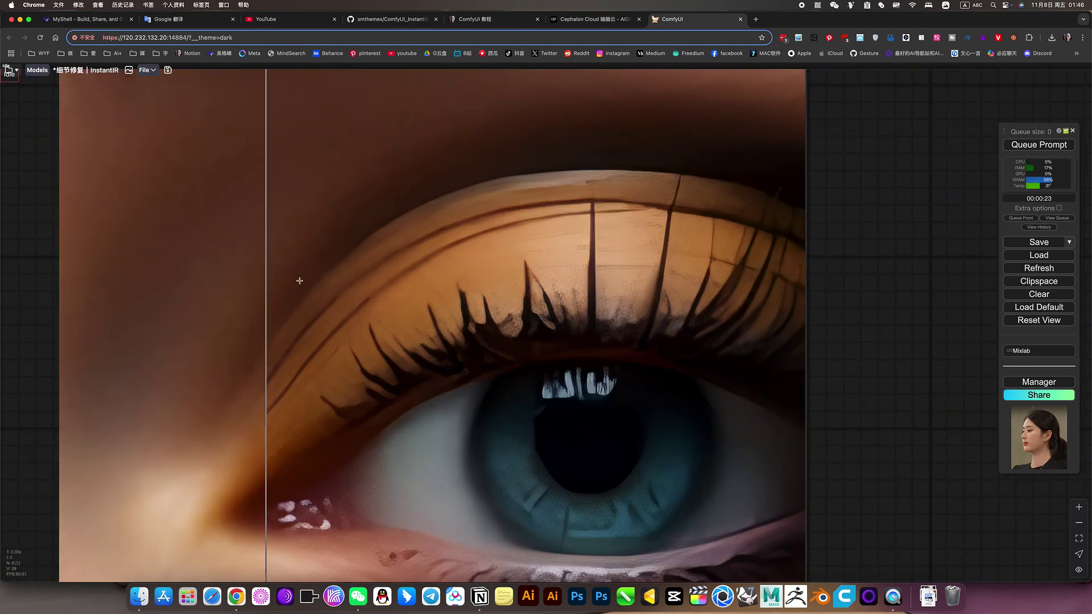
scroll(184, 259, "down", 3)
scroll(187, 256, "down", 3)
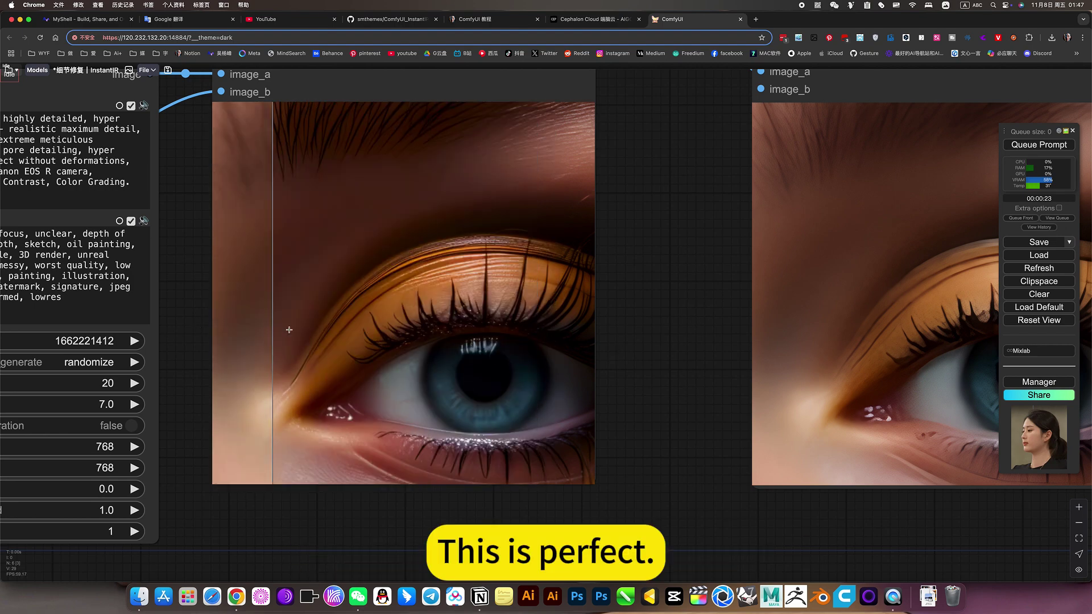
scroll(466, 387, "up", 1)
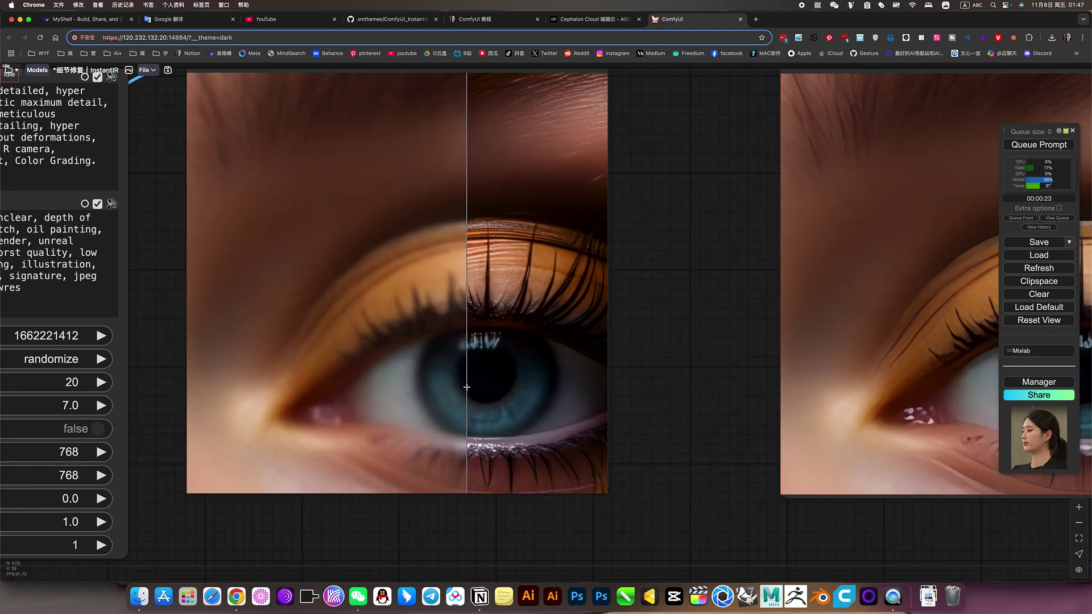
scroll(466, 387, "up", 7)
scroll(557, 367, "up", 3)
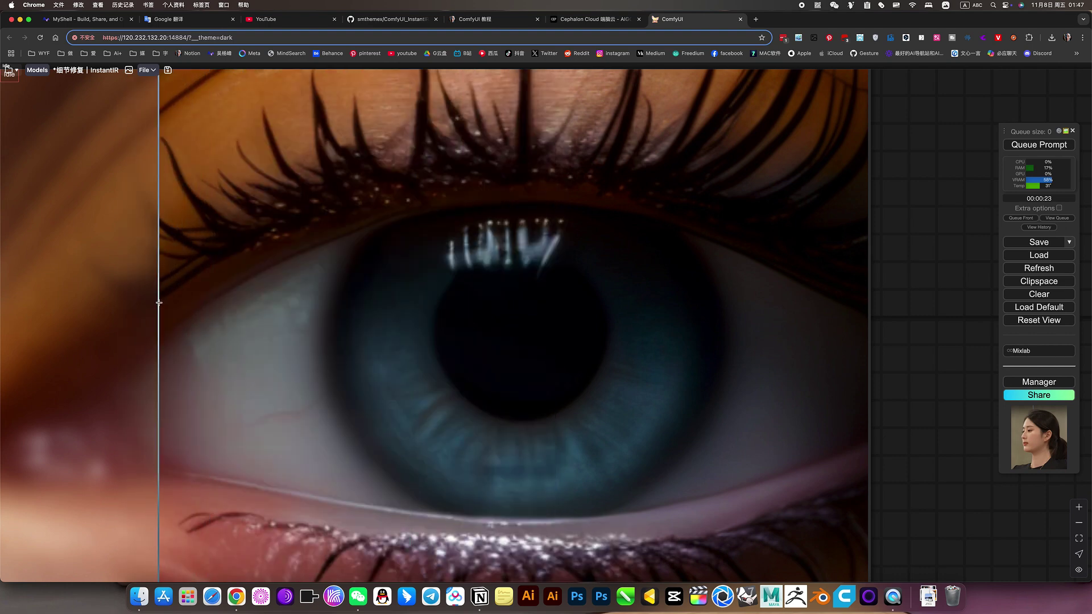
scroll(390, 324, "down", 2)
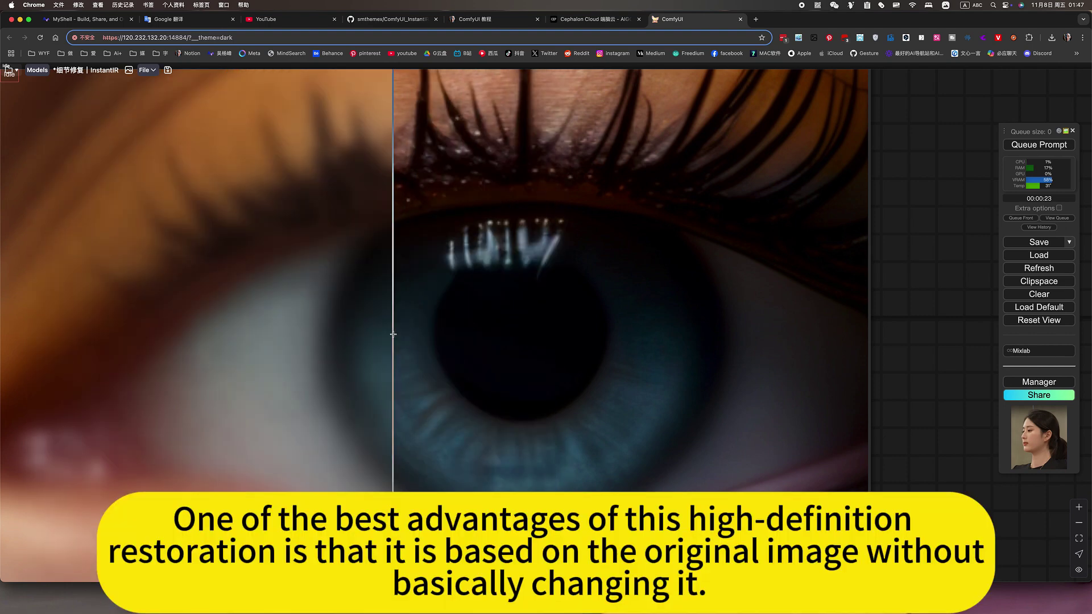
scroll(392, 324, "down", 3)
scroll(393, 324, "down", 2)
scroll(277, 329, "down", 1)
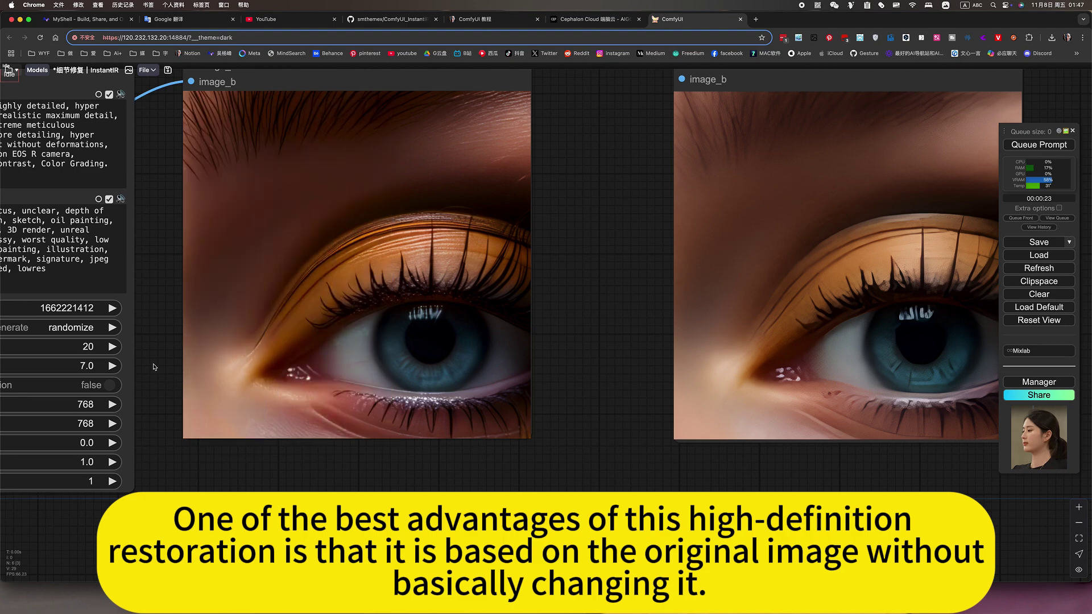
scroll(164, 350, "down", 2)
scroll(398, 398, "up", 2)
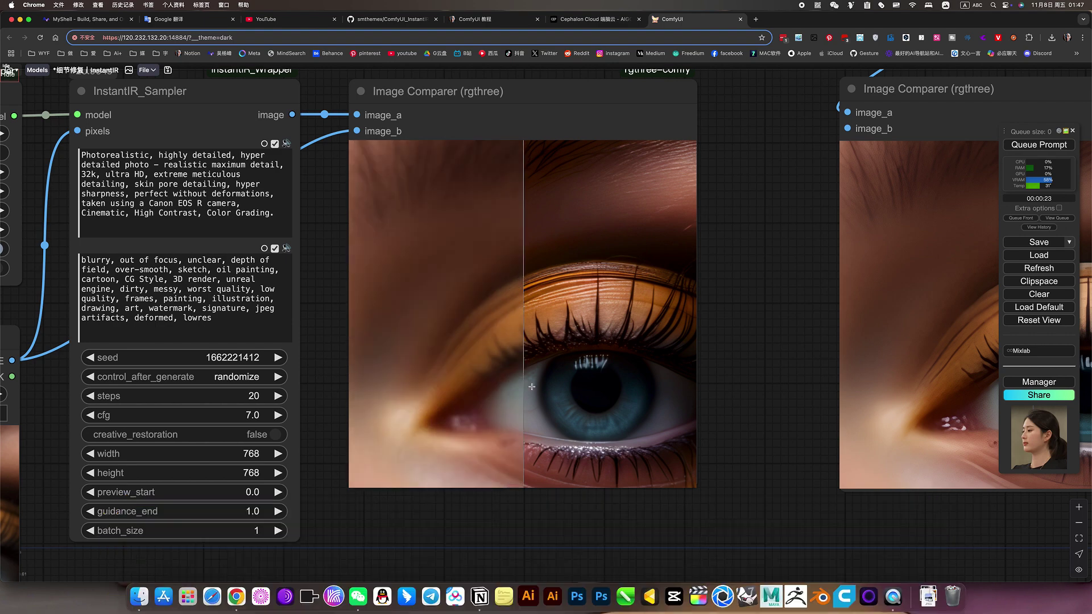
scroll(302, 401, "down", 5)
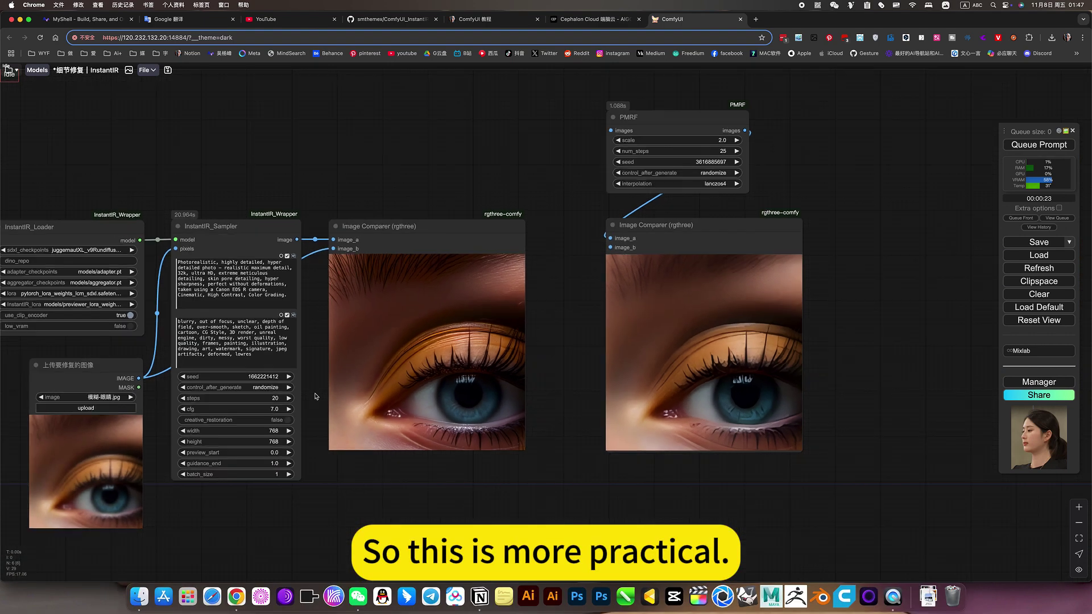